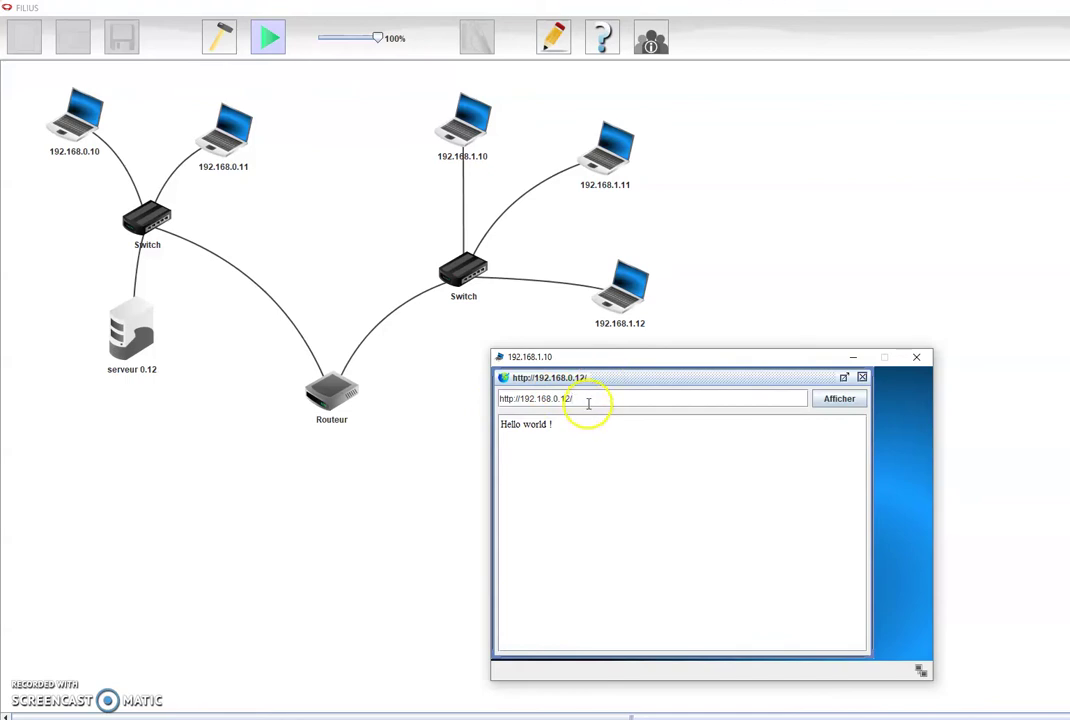
Review the DNS server exercise instructions in the a4_reseau_filius.html course page.
key("BackSpace")
left_click(592, 402)
left_click(891, 115)
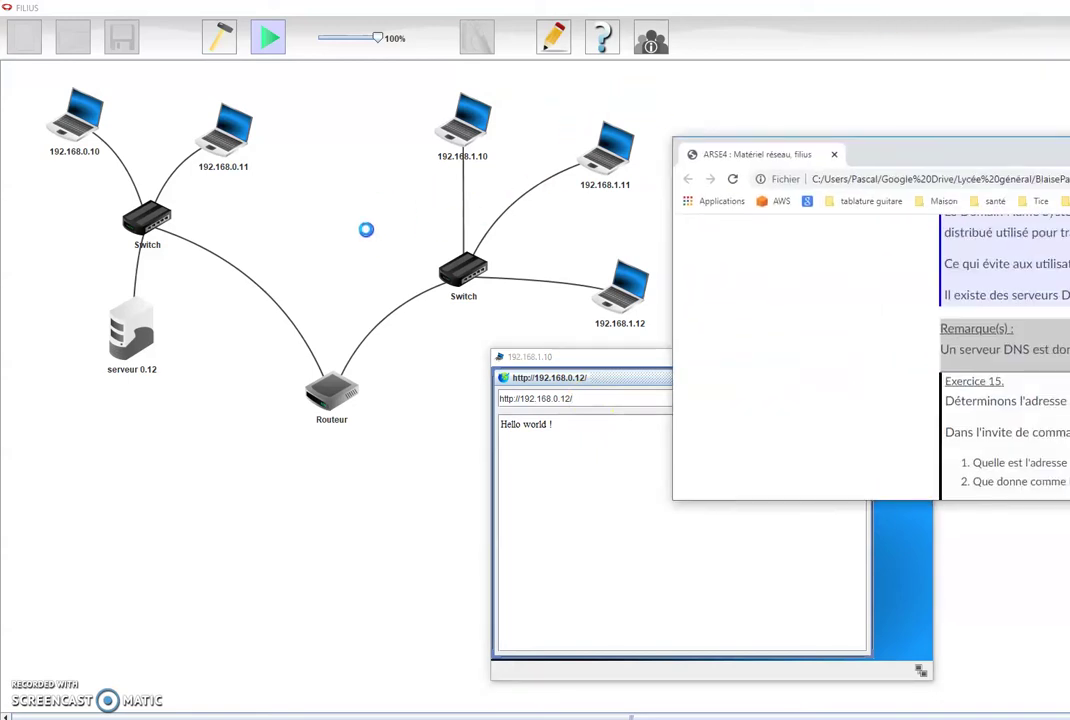
left_click_drag(366, 229, 49, 243)
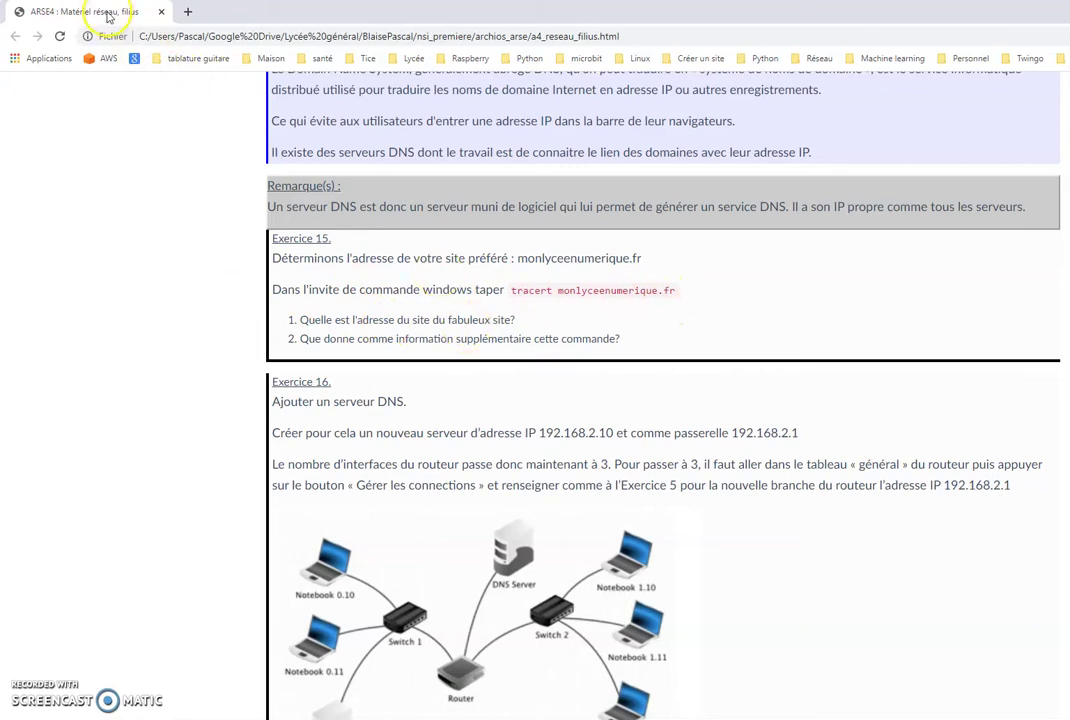
left_click_drag(107, 19, 1069, 150)
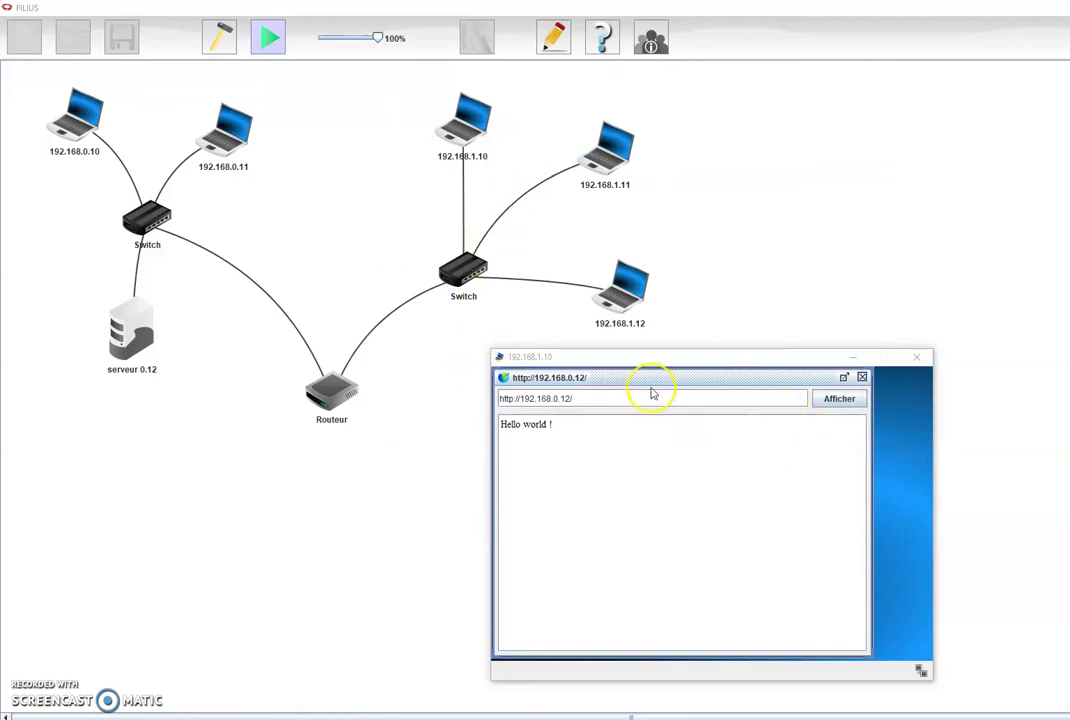
Close the desktop of laptop 192.168.1.10 and, in design mode, add a new computer above the router between the two networks.
left_click(916, 358)
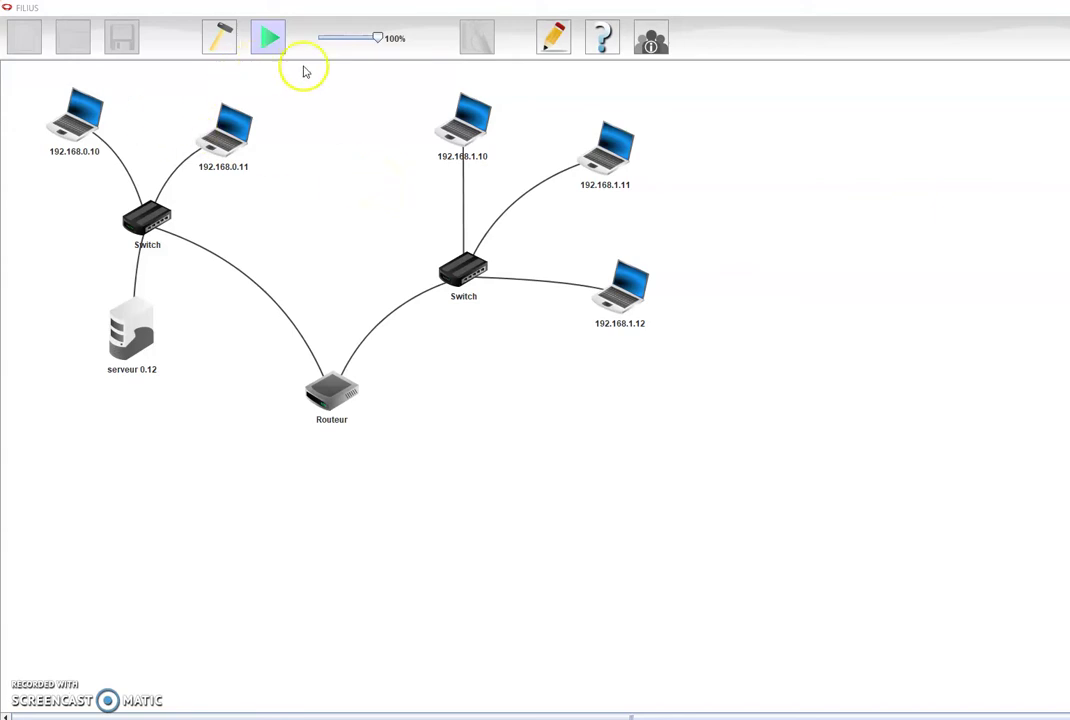
left_click(222, 40)
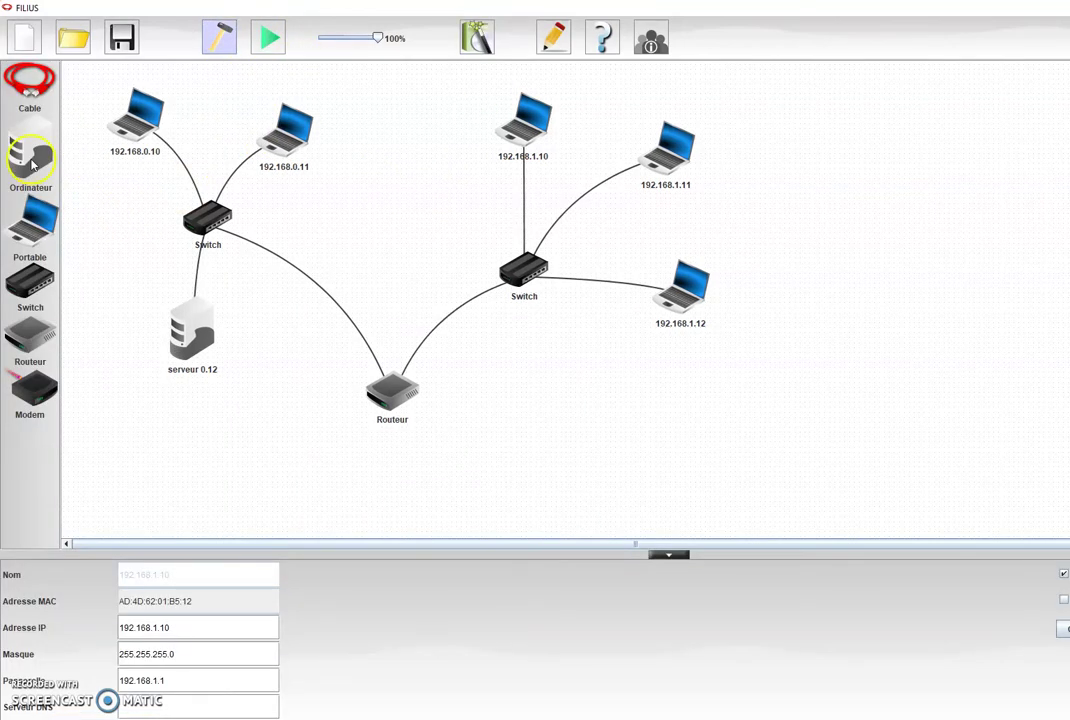
left_click_drag(27, 140, 380, 165)
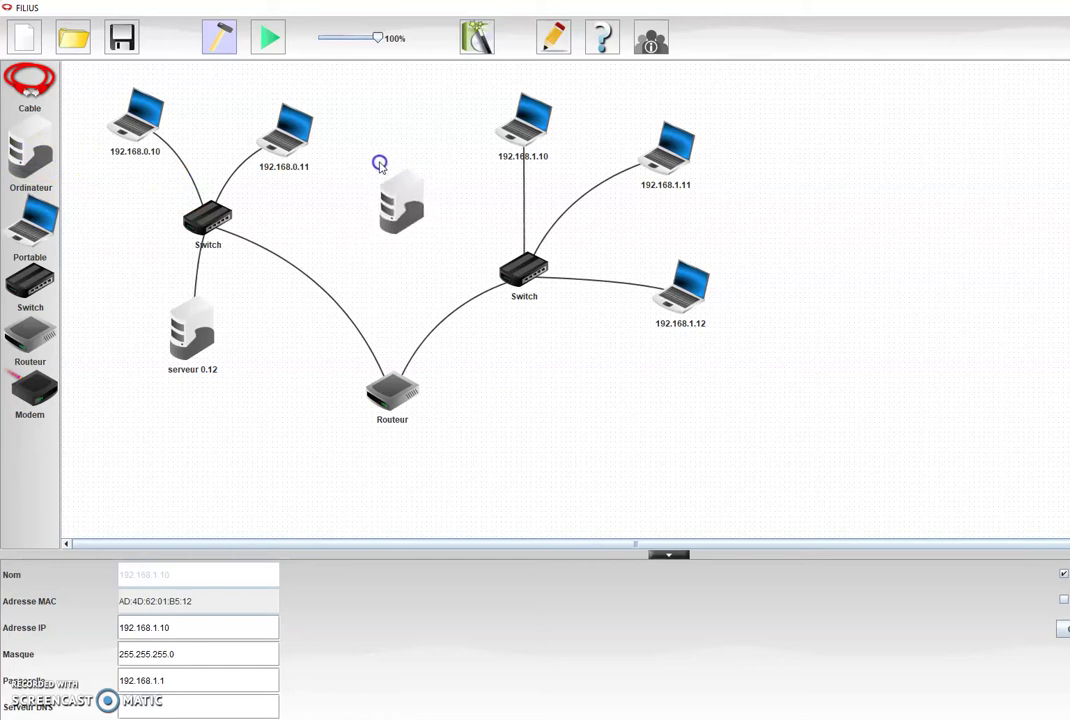
left_click(401, 179)
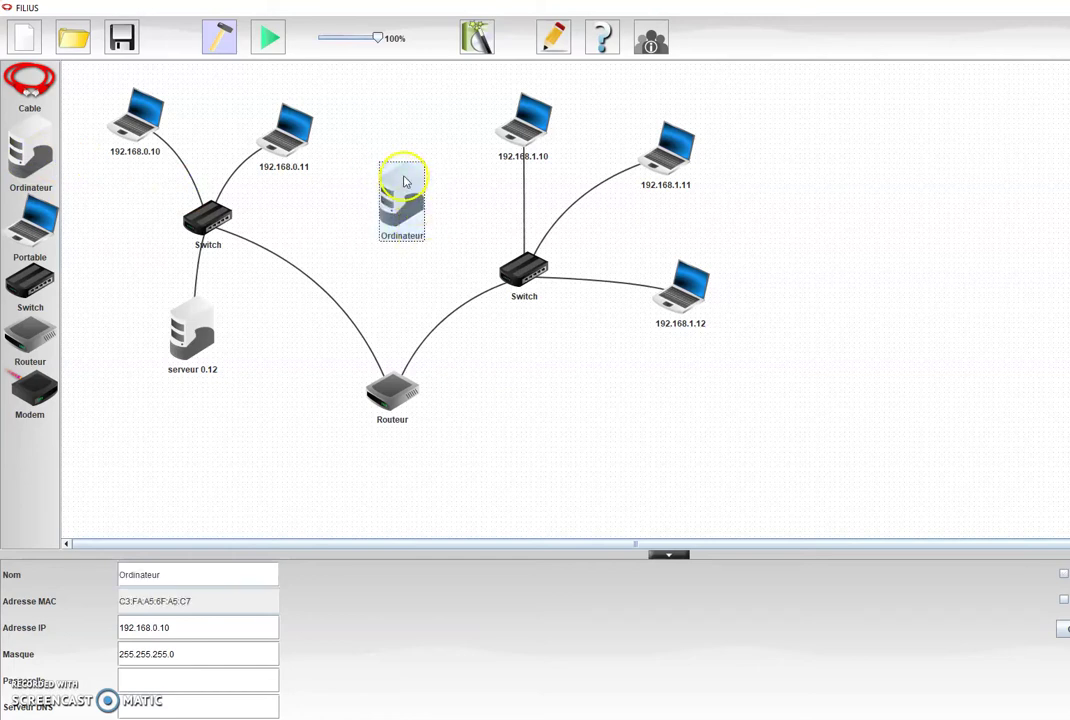
Try to connect the new computer to the router with a cable.
left_click(30, 88)
left_click(396, 242)
left_click(400, 385)
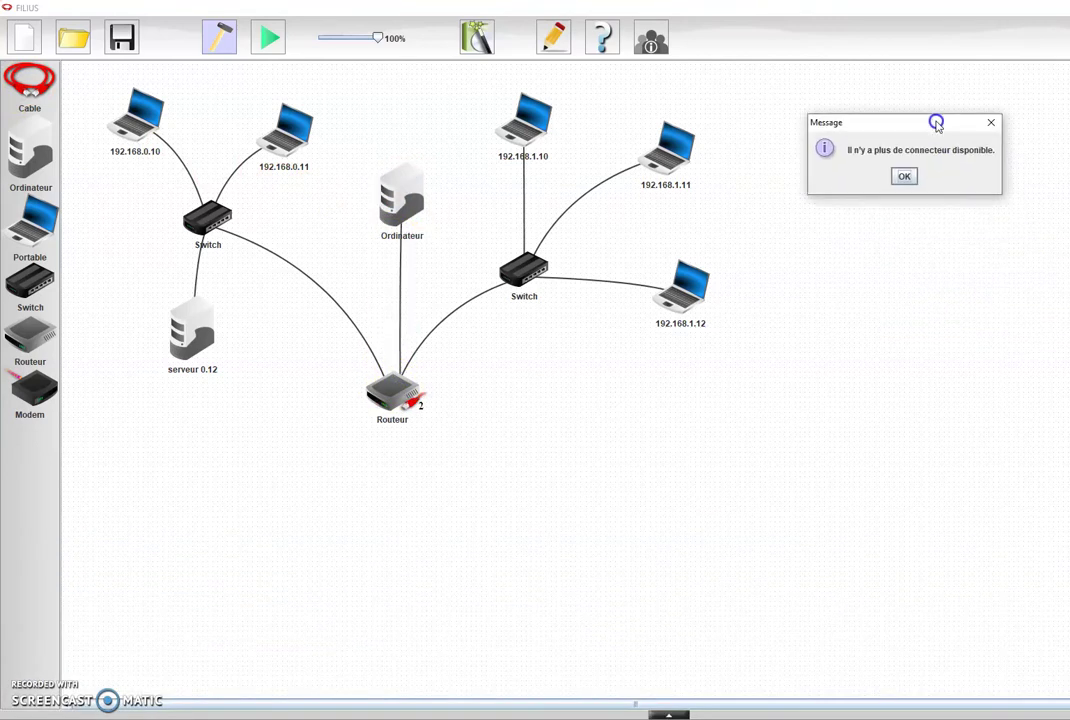
left_click(905, 177)
right_click(840, 243)
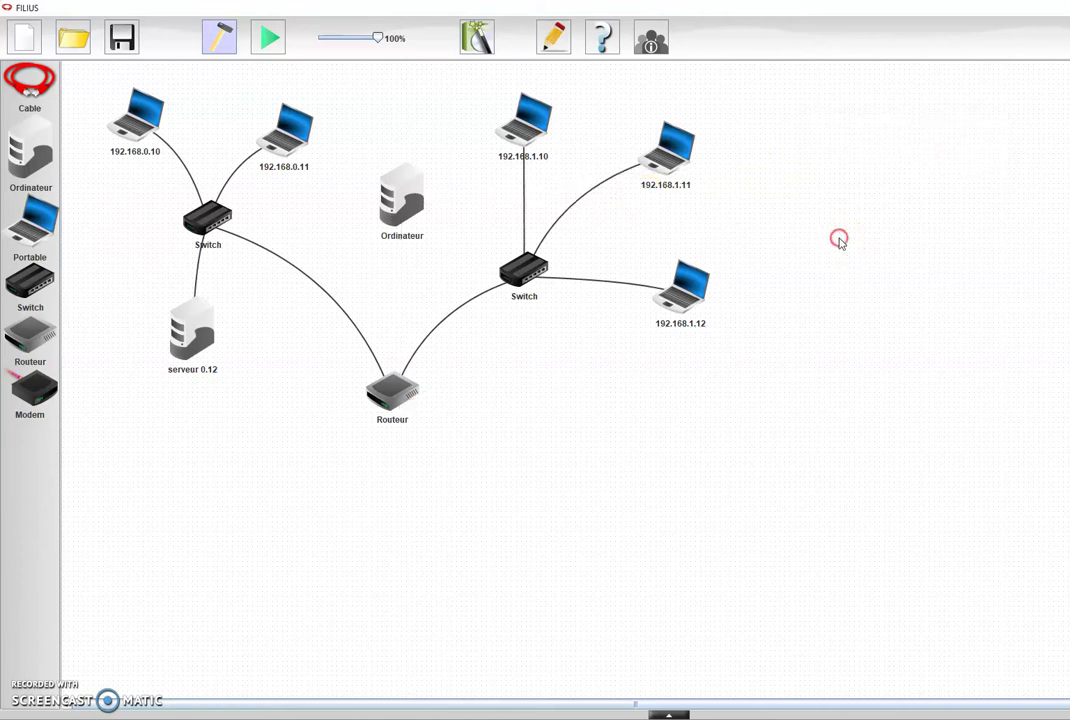
Add a third network interface to the router through its connection management.
right_click(403, 400)
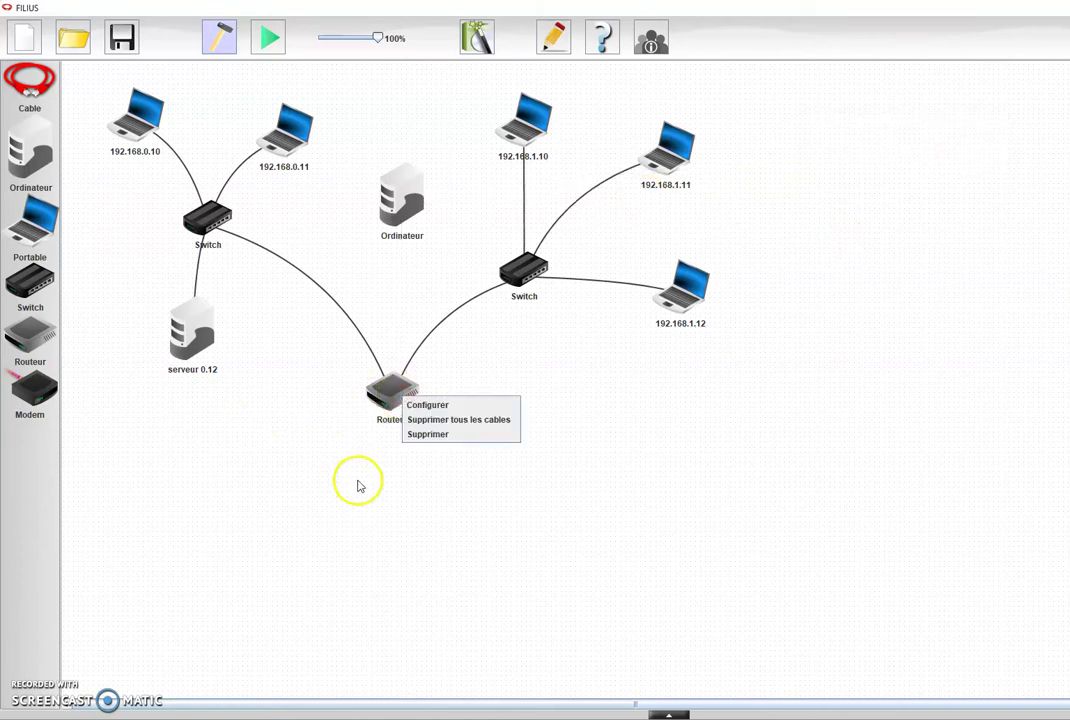
left_click(382, 390)
left_click(395, 403)
double_click(396, 403)
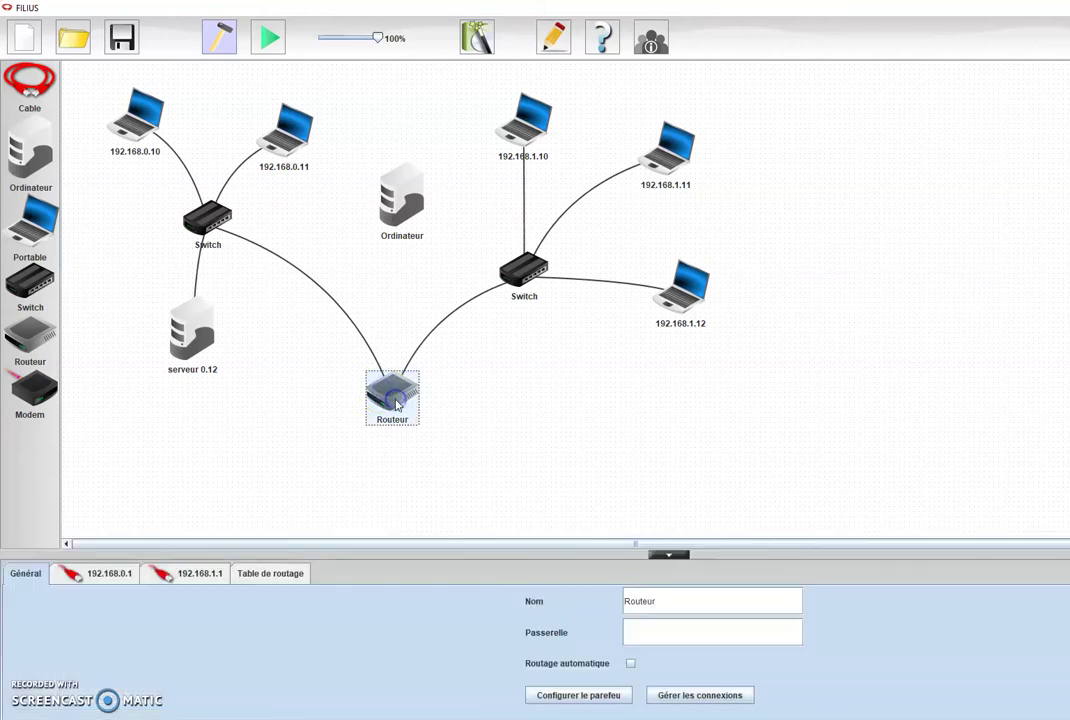
left_click(706, 699)
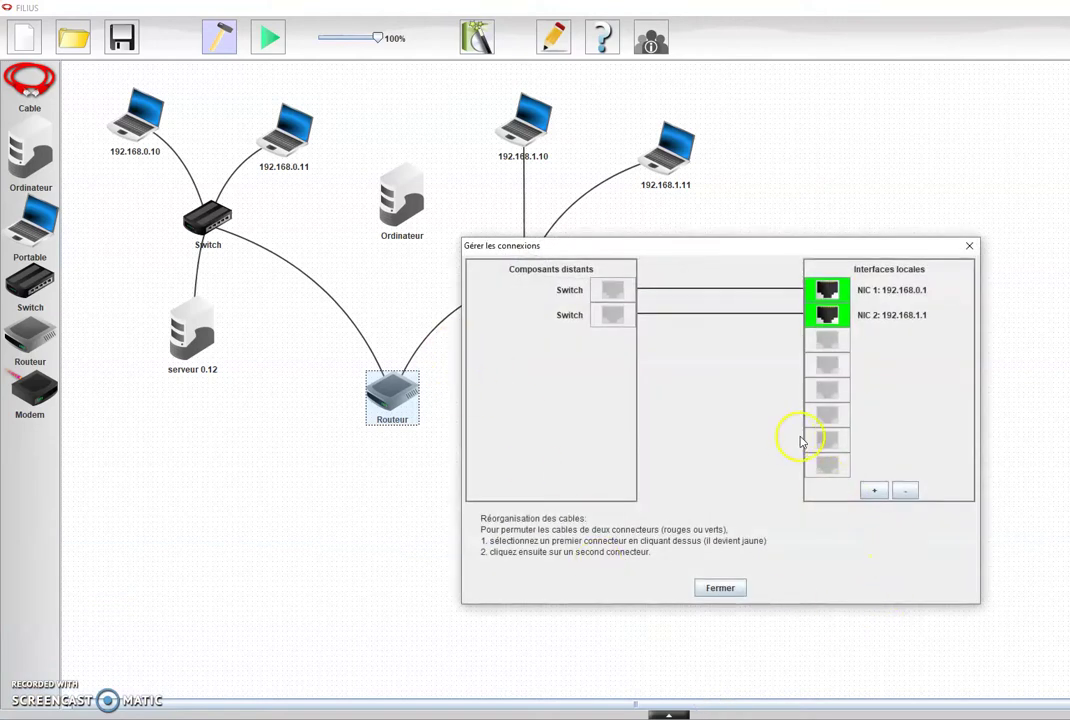
left_click(874, 491)
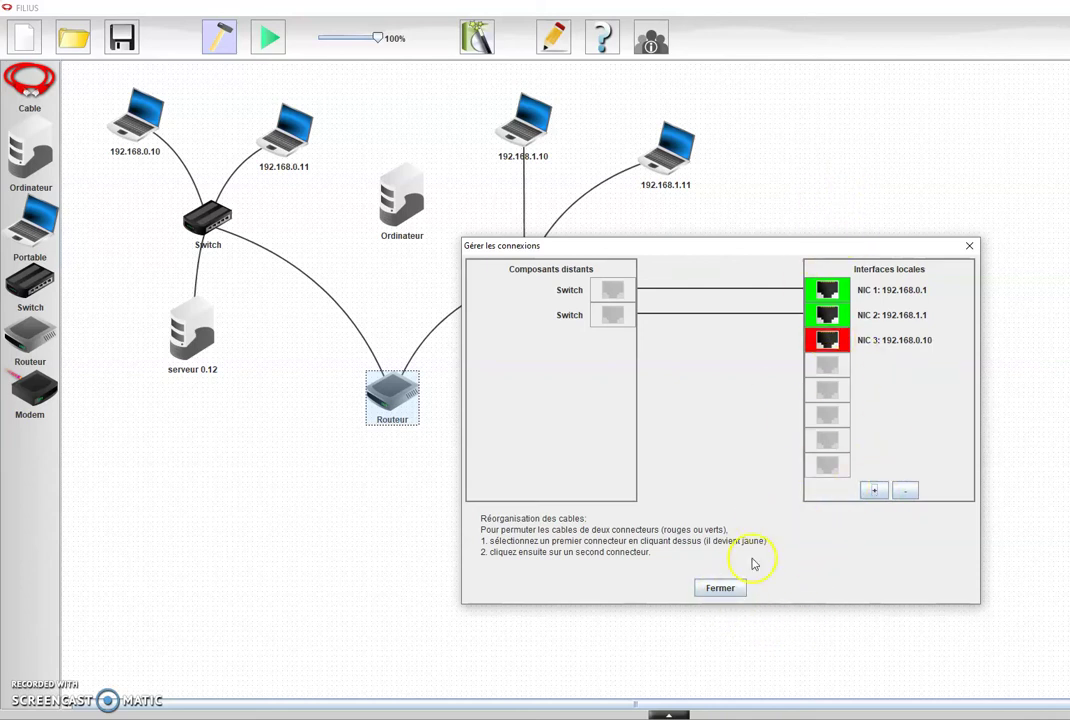
left_click(720, 588)
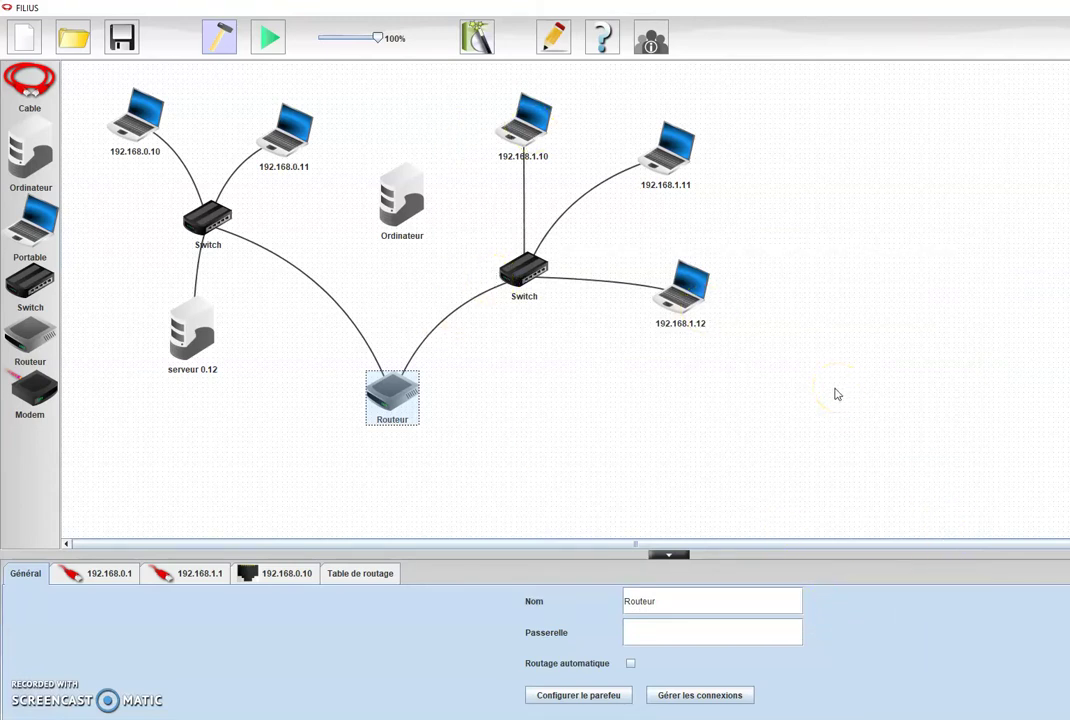
Run a cable from the new computer to the router's free interface.
left_click(20, 70)
left_click(404, 212)
left_click(395, 383)
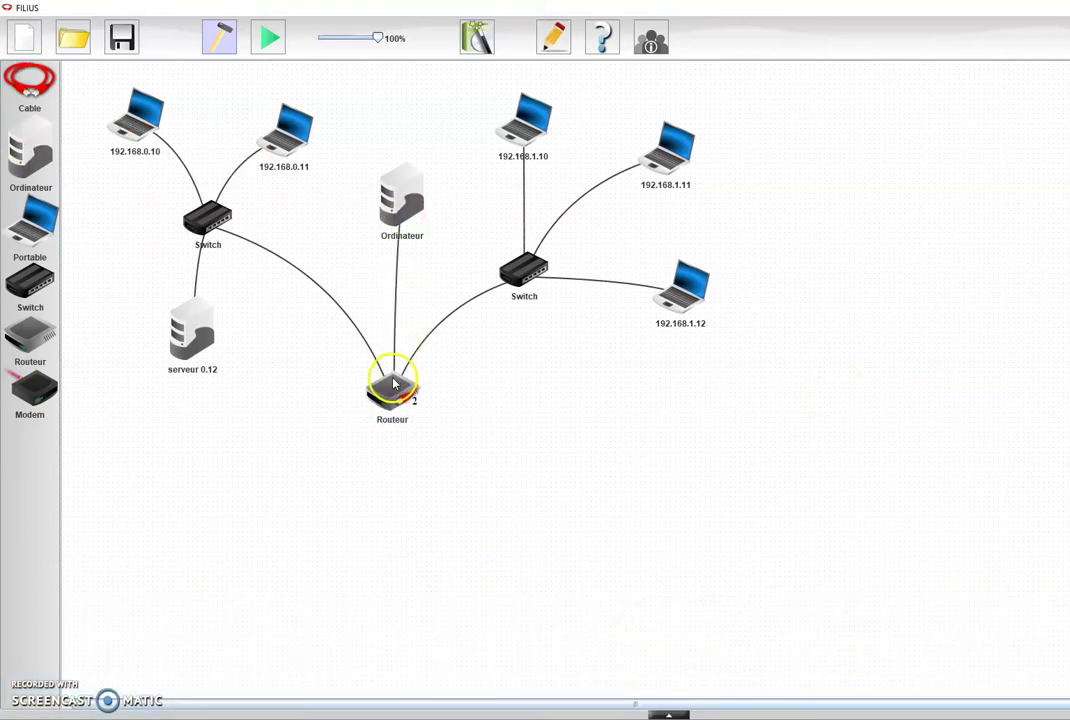
right_click(802, 510)
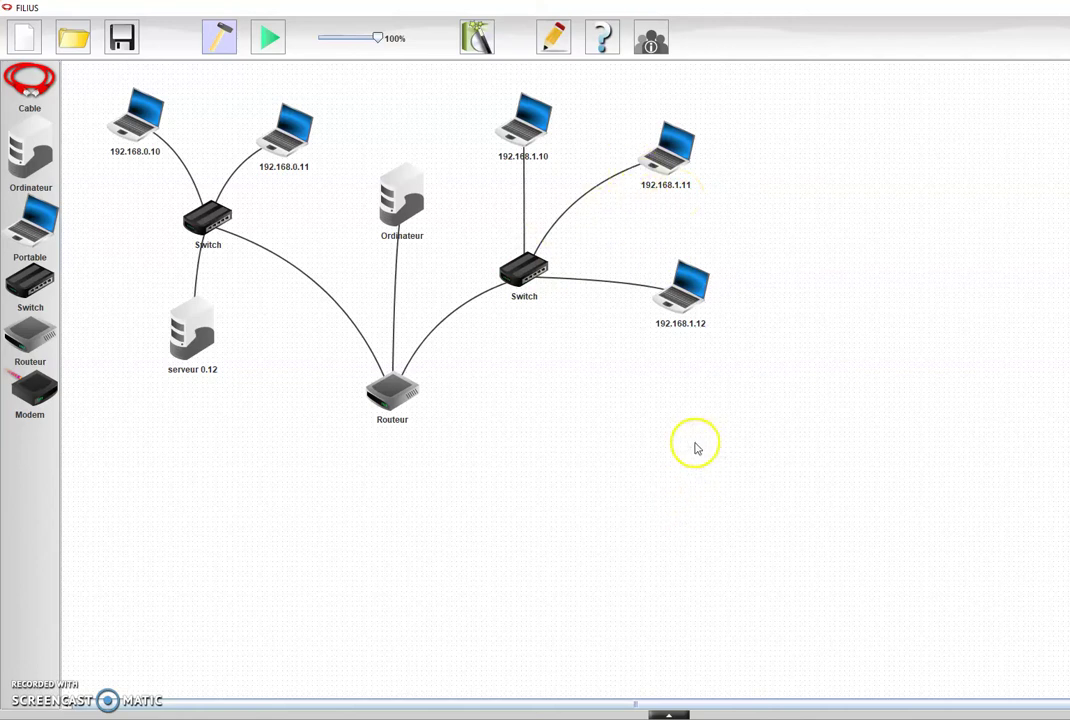
Rename the new computer as Serveur DNS.
left_click(400, 203)
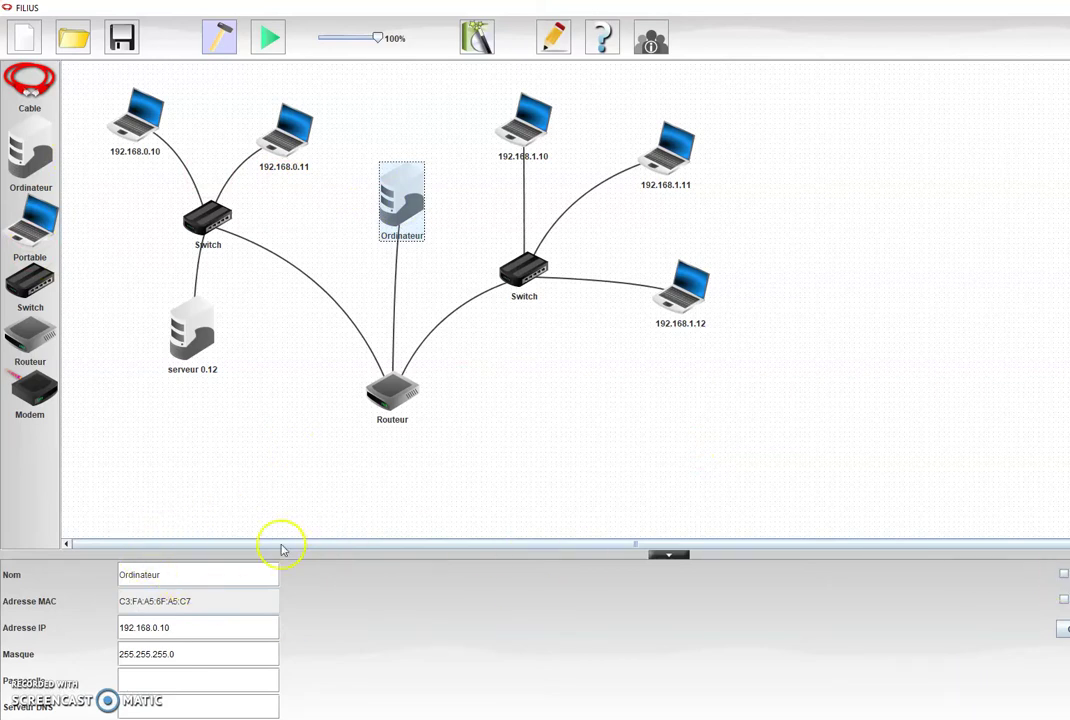
left_click_drag(217, 574, 75, 565)
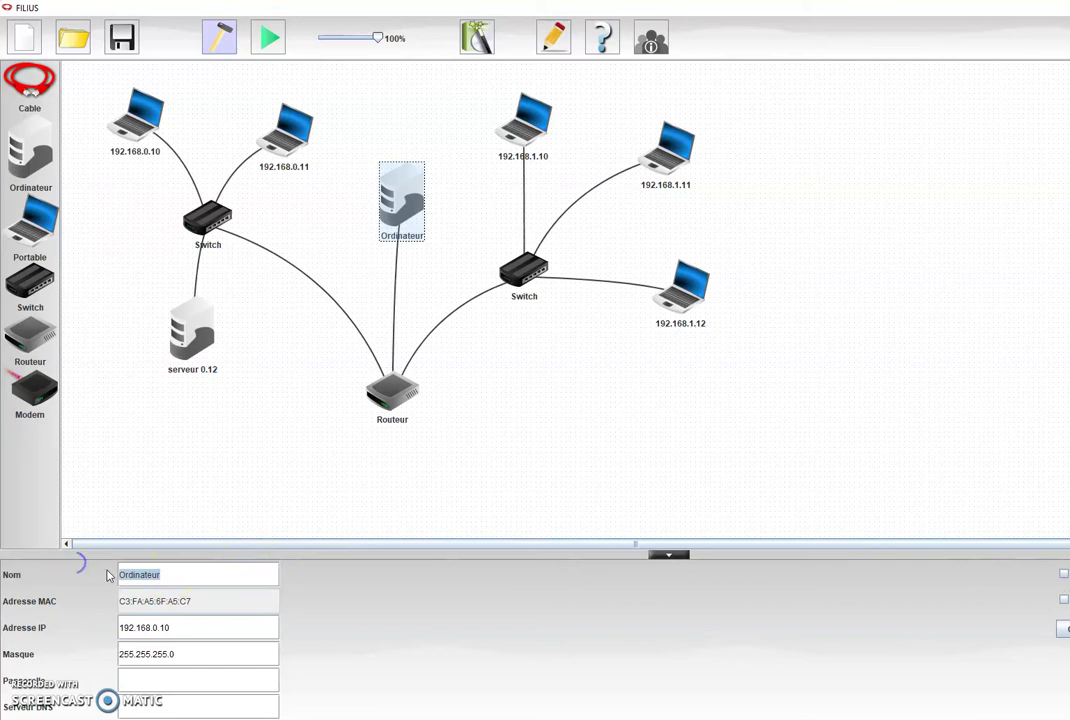
type("s")
left_click(778, 425)
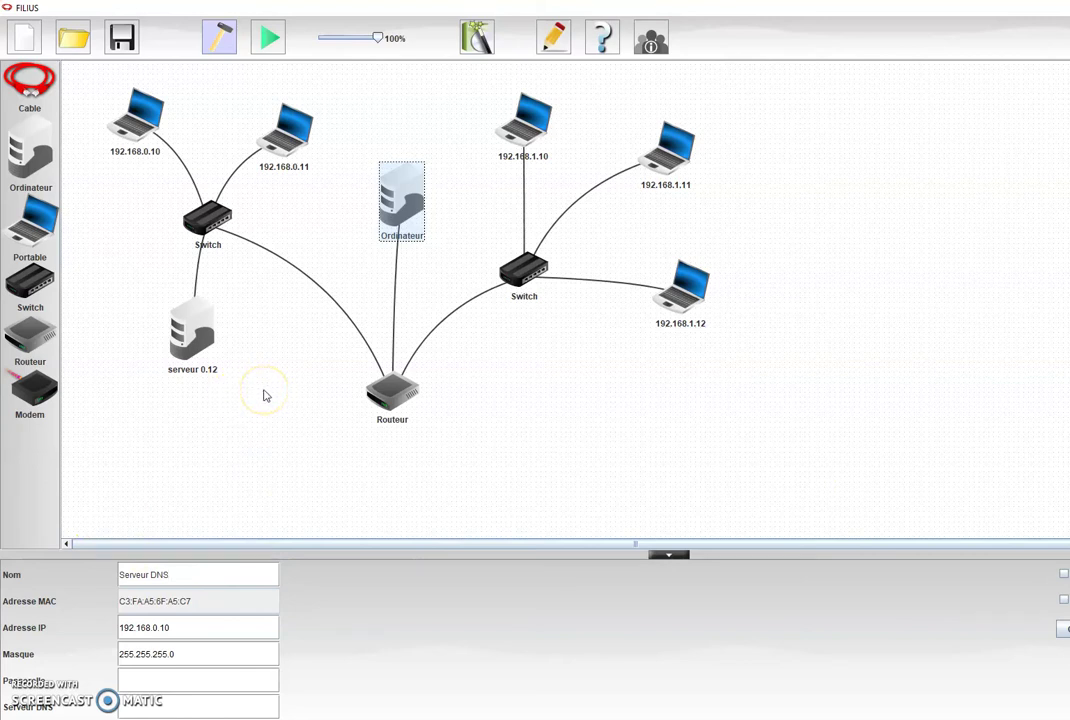
Set the IP address of Serveur DNS to 192.168.2.1.
left_click(191, 628)
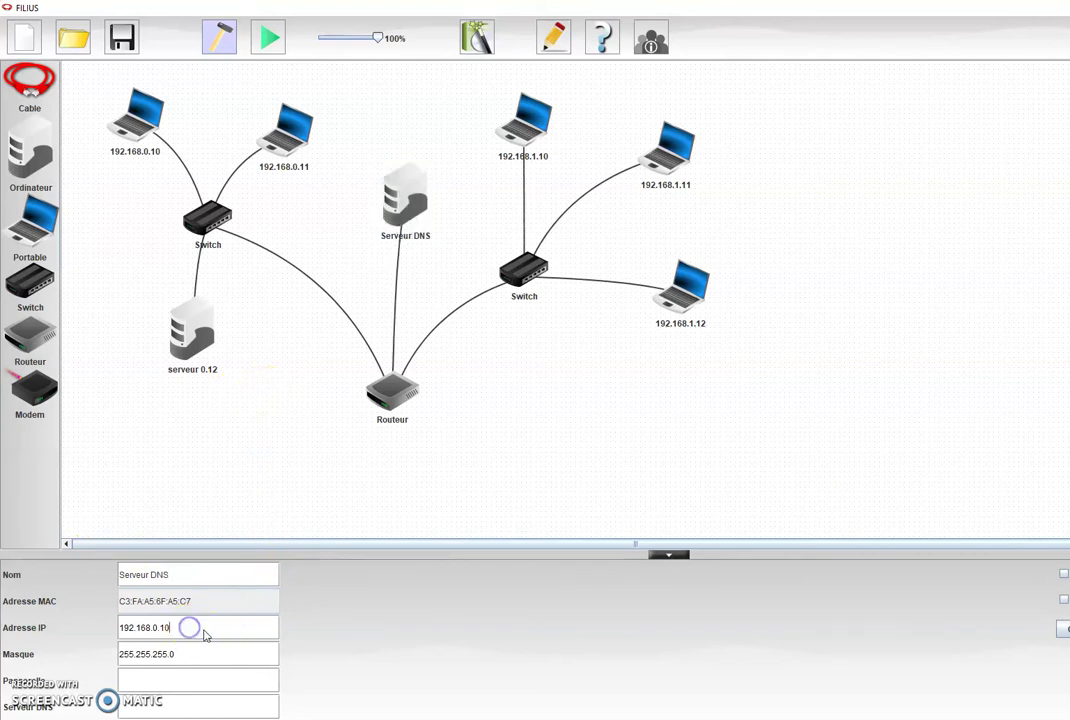
key("BackSpace")
key("BackSpace")
key("BackSpace")
key("BackSpace")
type("2.1")
left_click(418, 525)
left_click(545, 525)
Set the IP address of the router interface connected to Serveur DNS to 192.168.2.1.
left_click(392, 395)
left_click(664, 633)
key("BackSpace")
key("BackSpace")
key("BackSpace")
key("BackSpace")
type("2.168.2.1")
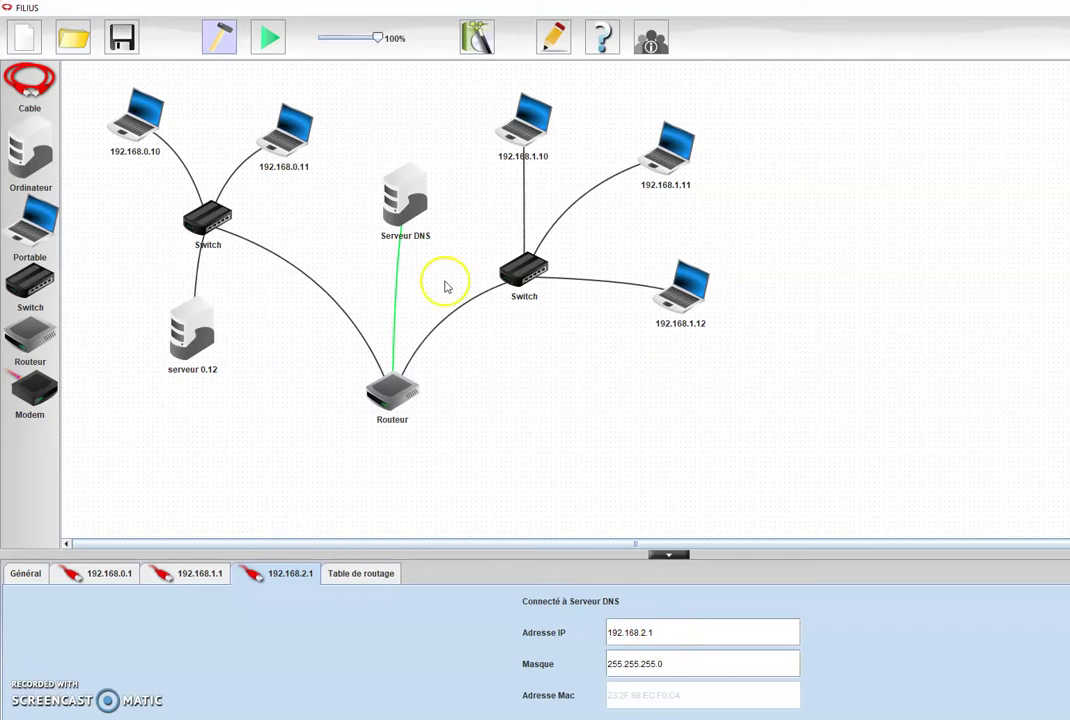
Set the IP address of Serveur DNS to 192.168.2.10 and start simulation mode.
left_click(400, 198)
left_click(177, 627)
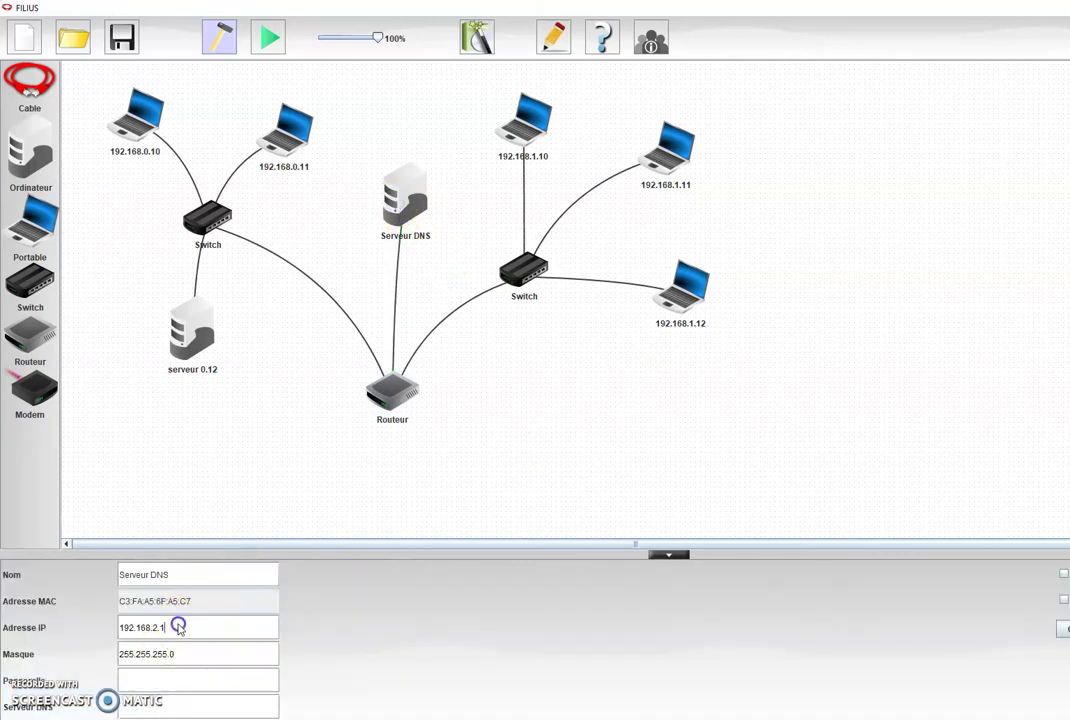
key("BackSpace")
key("BackSpace")
type(".10")
key("ctrl+r")
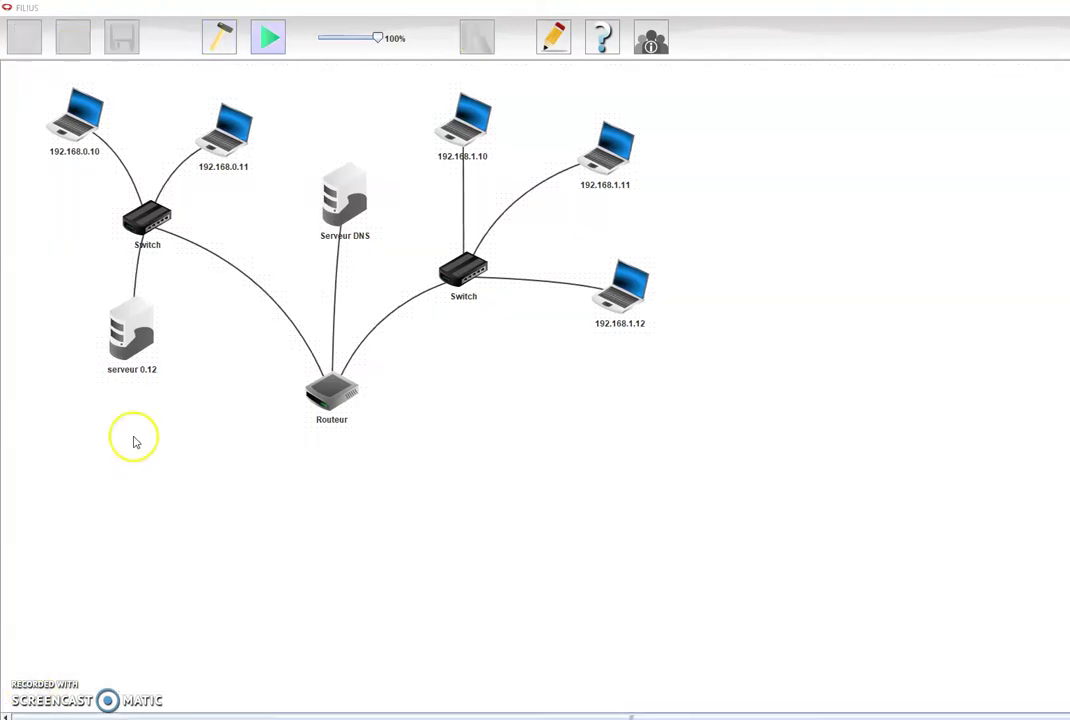
Install the Serveur DNS software on the desktop of the Serveur DNS computer.
right_click(352, 212)
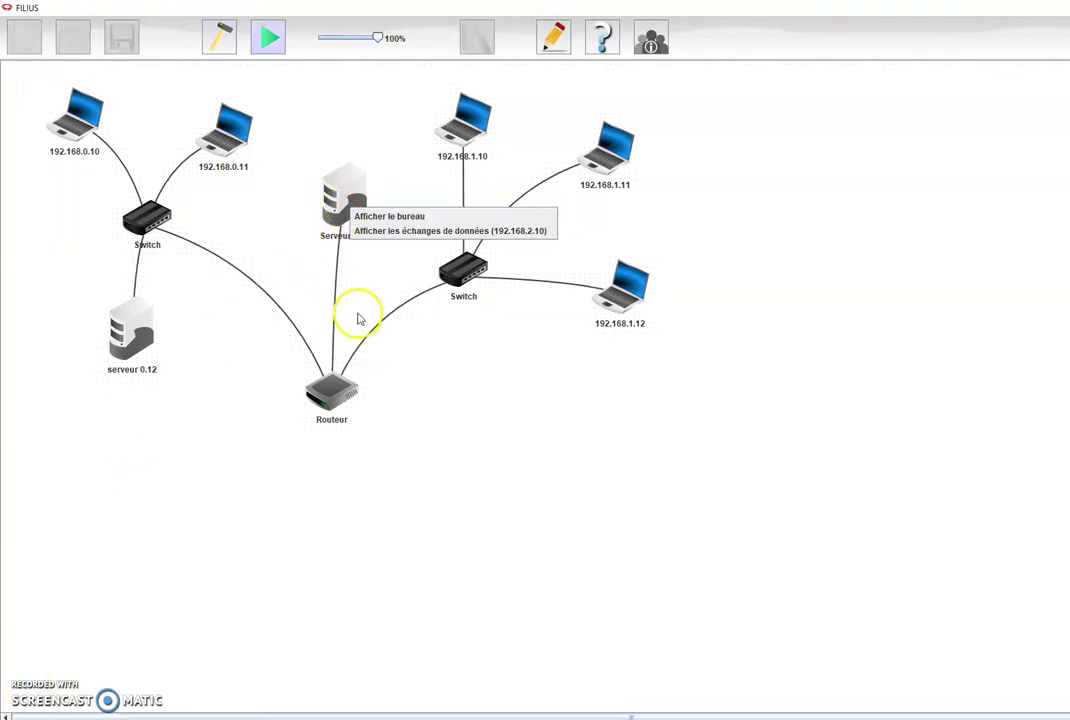
left_click(365, 216)
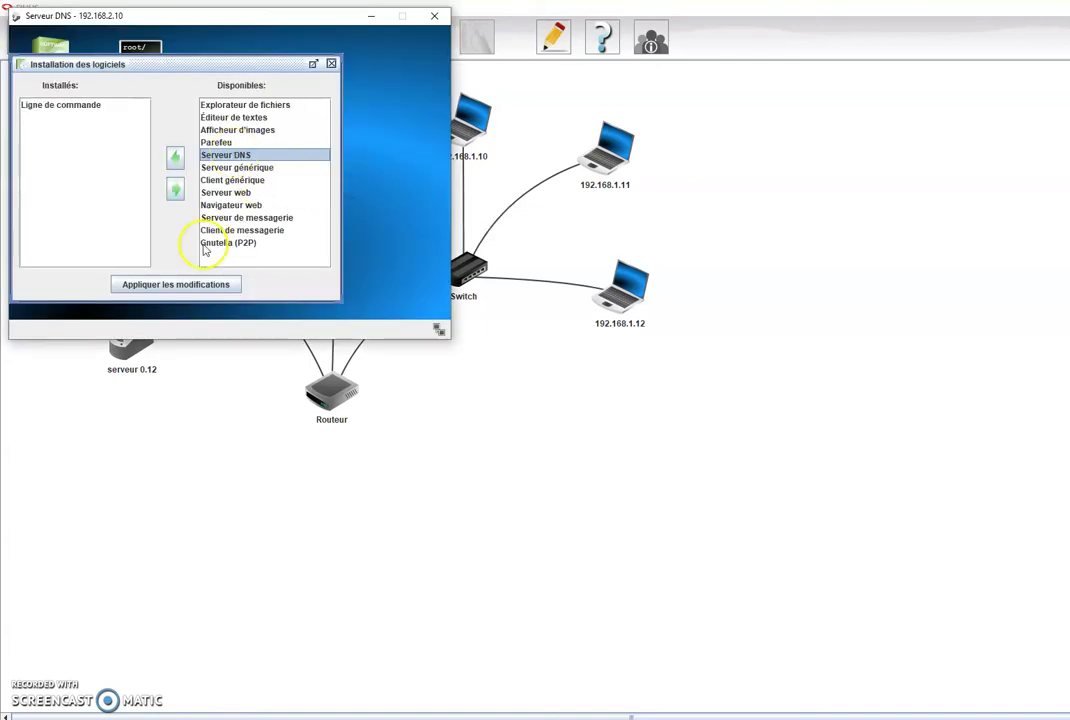
left_click(174, 158)
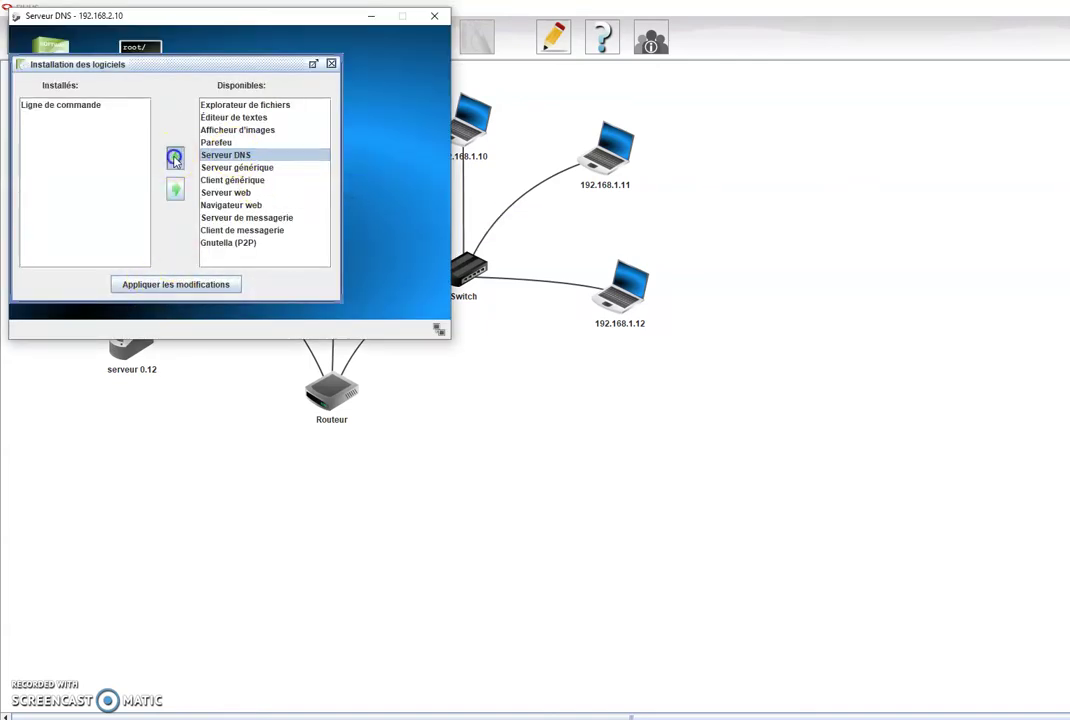
left_click(177, 284)
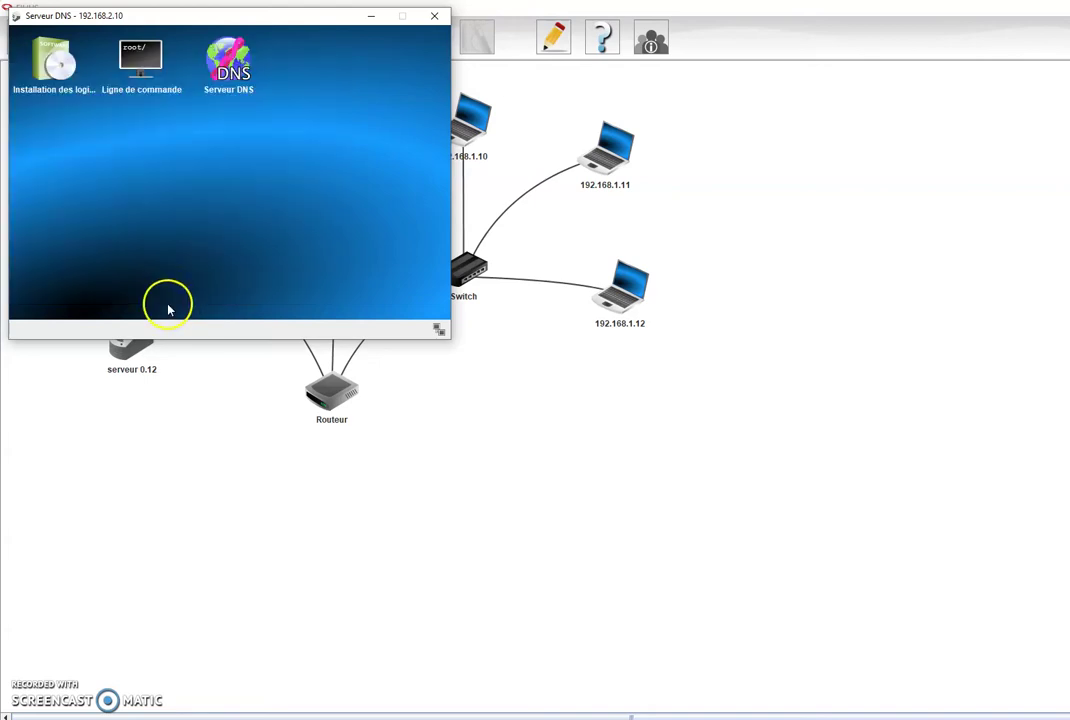
left_click_drag(265, 22, 723, 215)
double_click(768, 160)
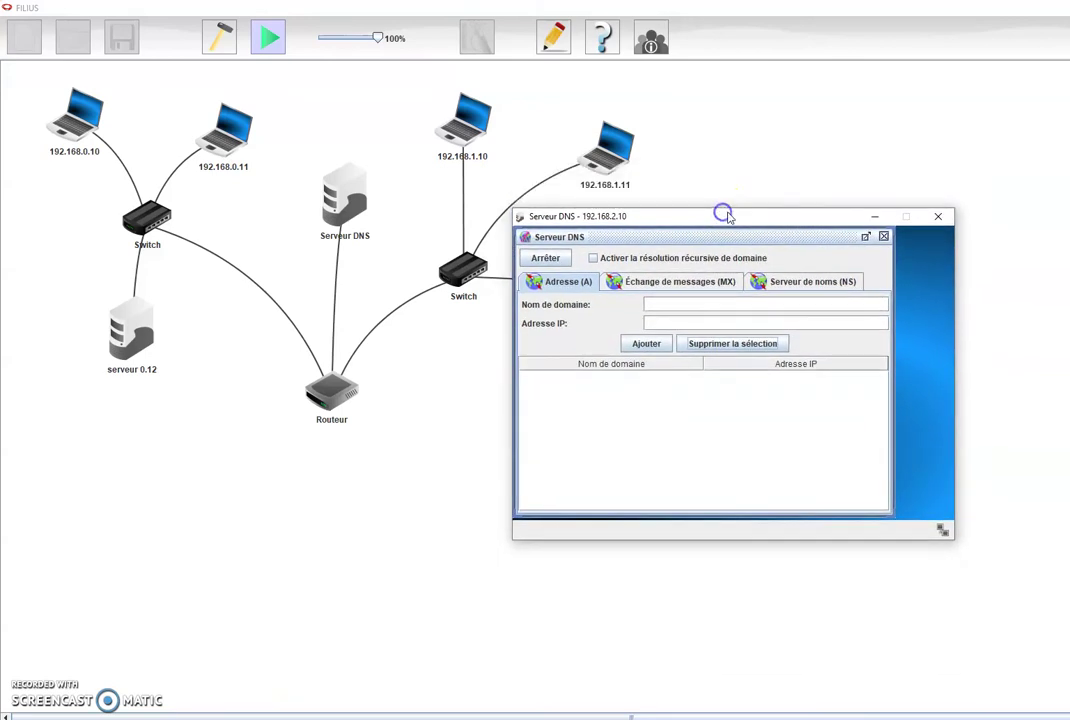
left_click(671, 306)
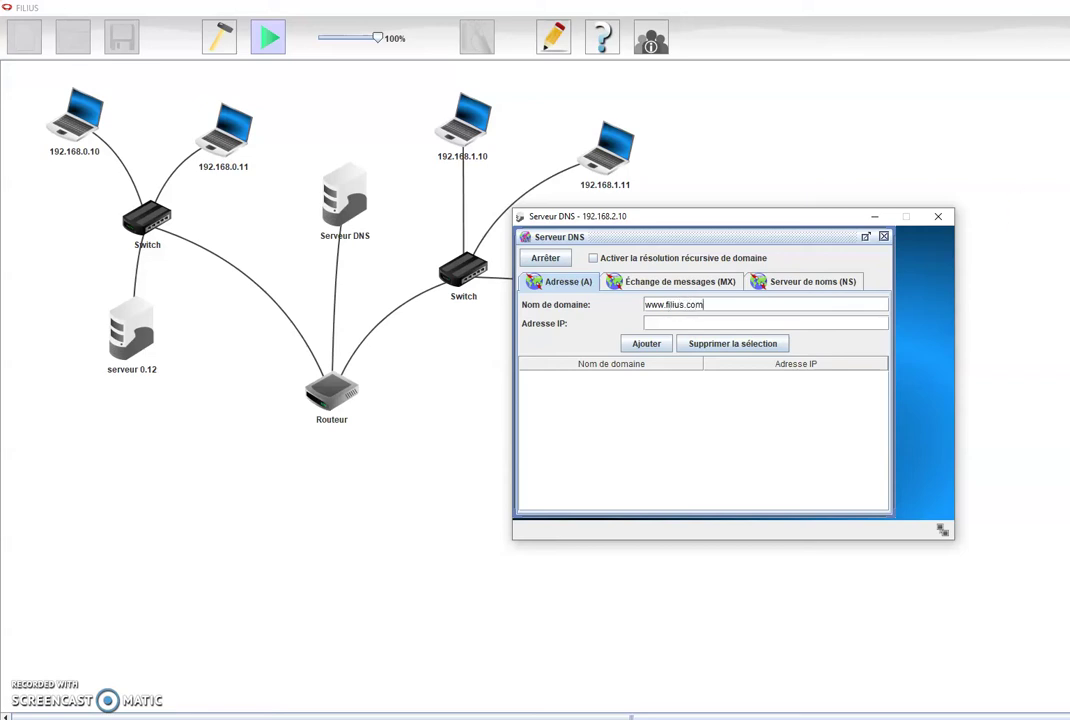
left_click_drag(753, 222, 801, 177)
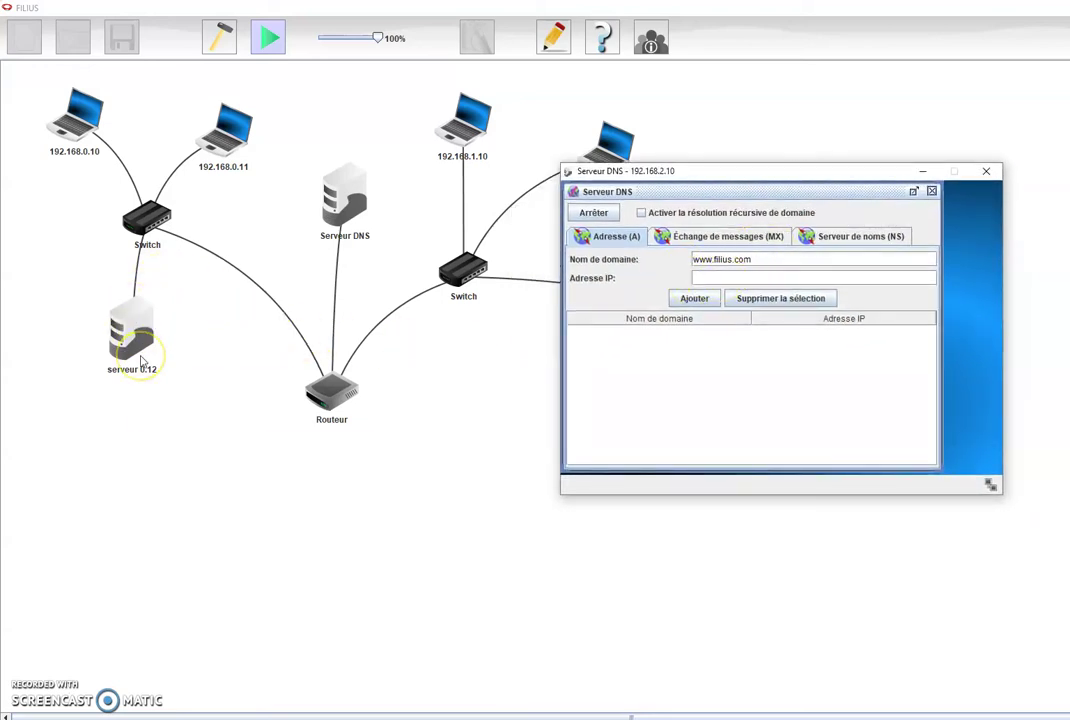
mouse_move(141, 361)
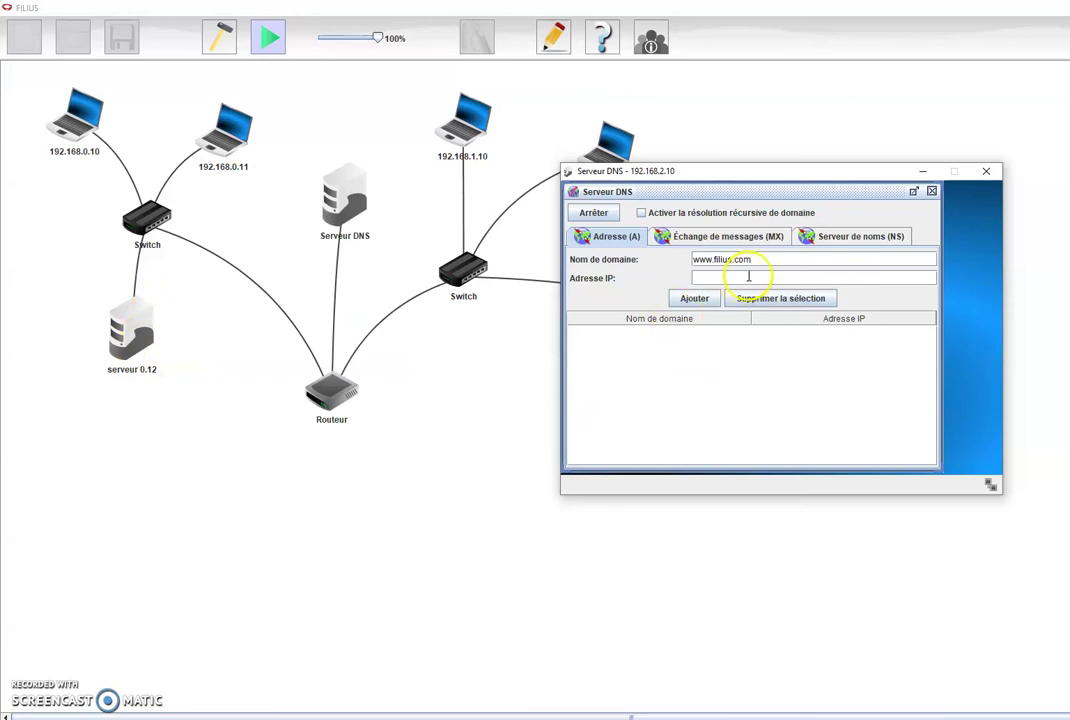
left_click(717, 283)
type("192.168.0.12")
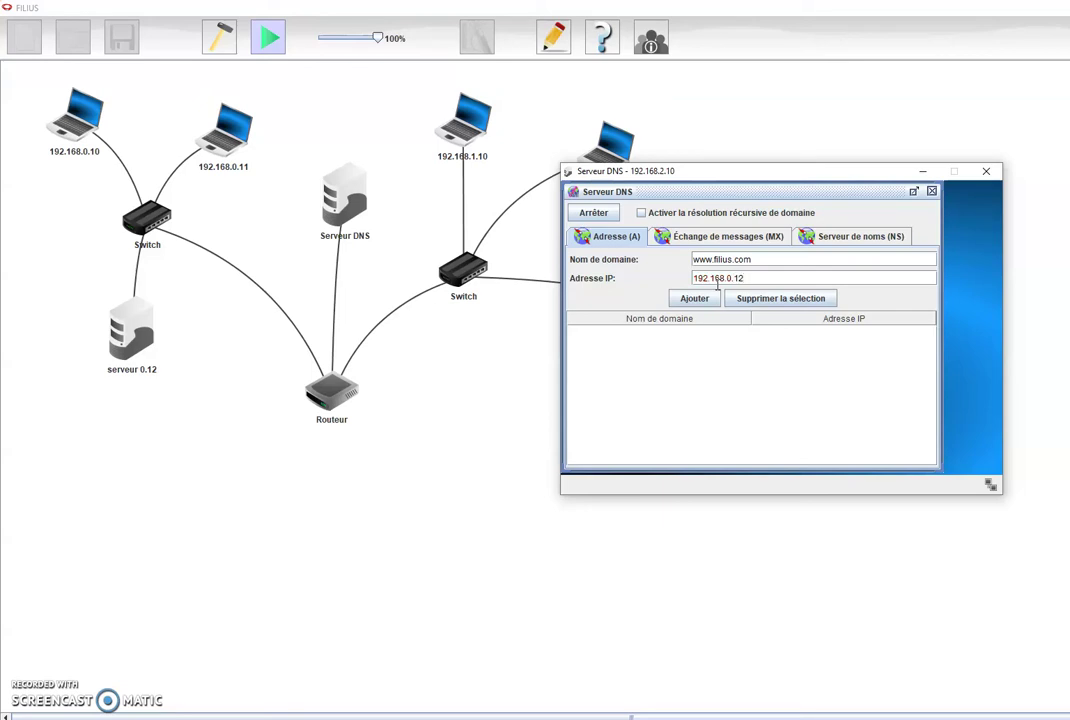
left_click(714, 259)
left_click(694, 299)
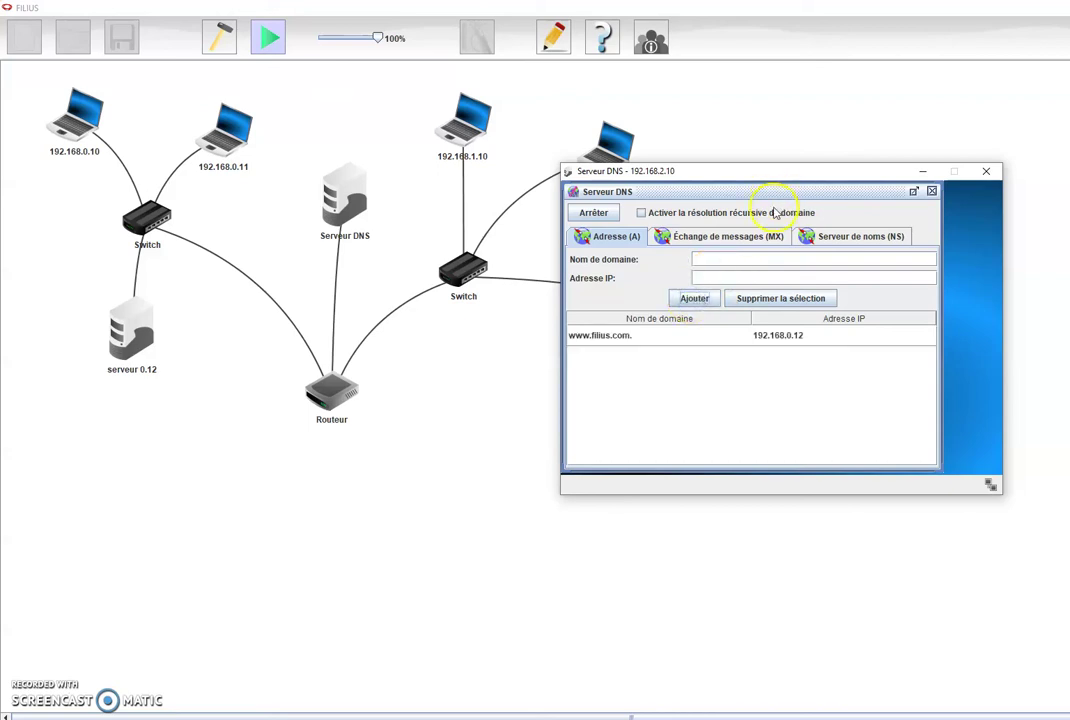
left_click(921, 171)
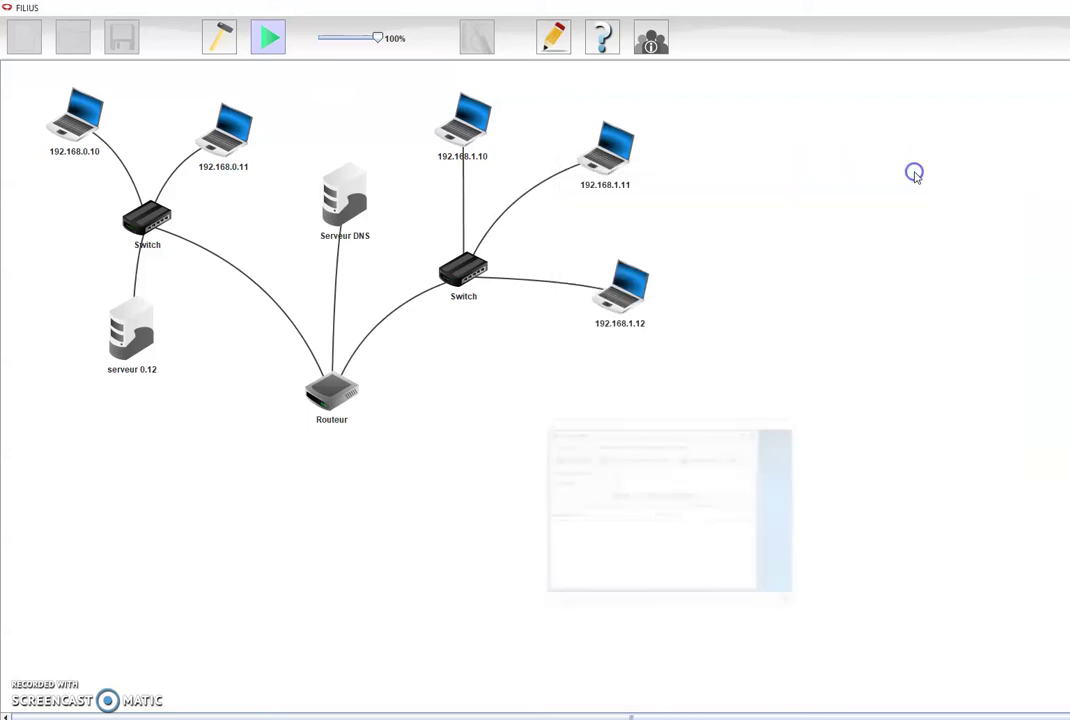
left_click(478, 125)
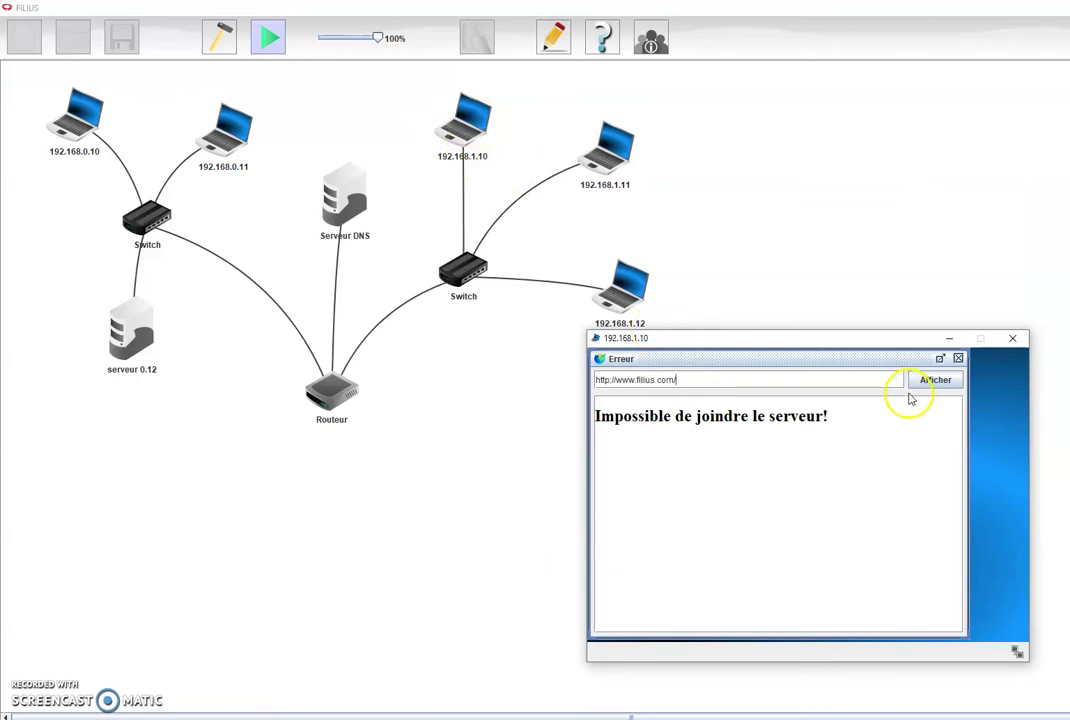
left_click(958, 358)
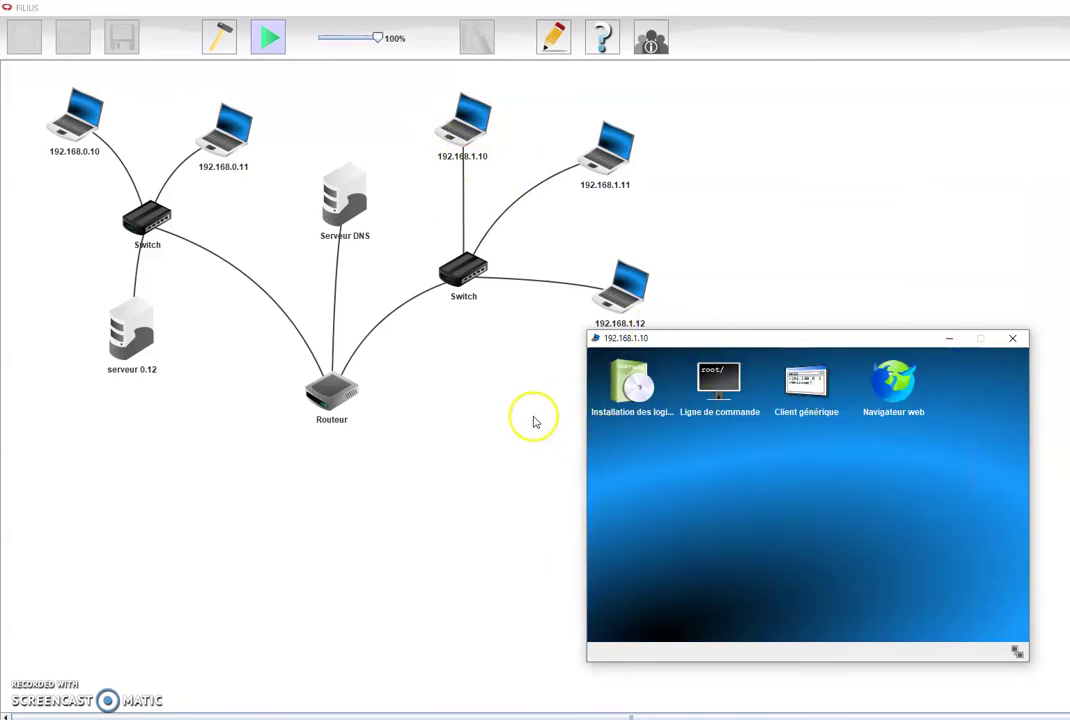
left_click(892, 384)
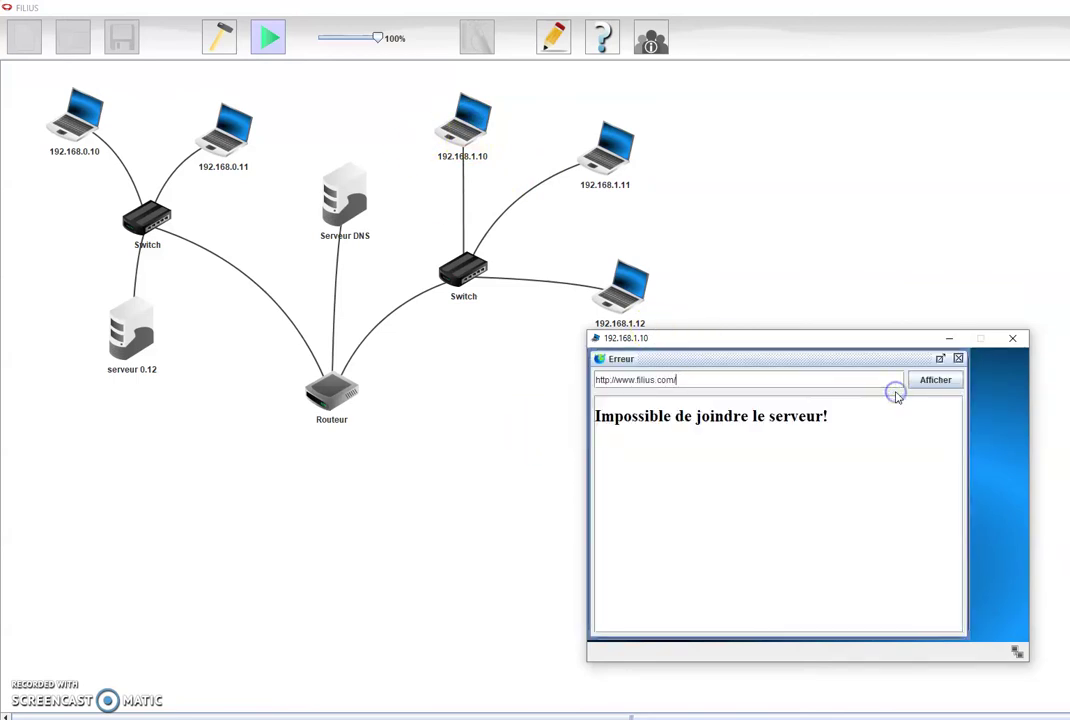
left_click(685, 378)
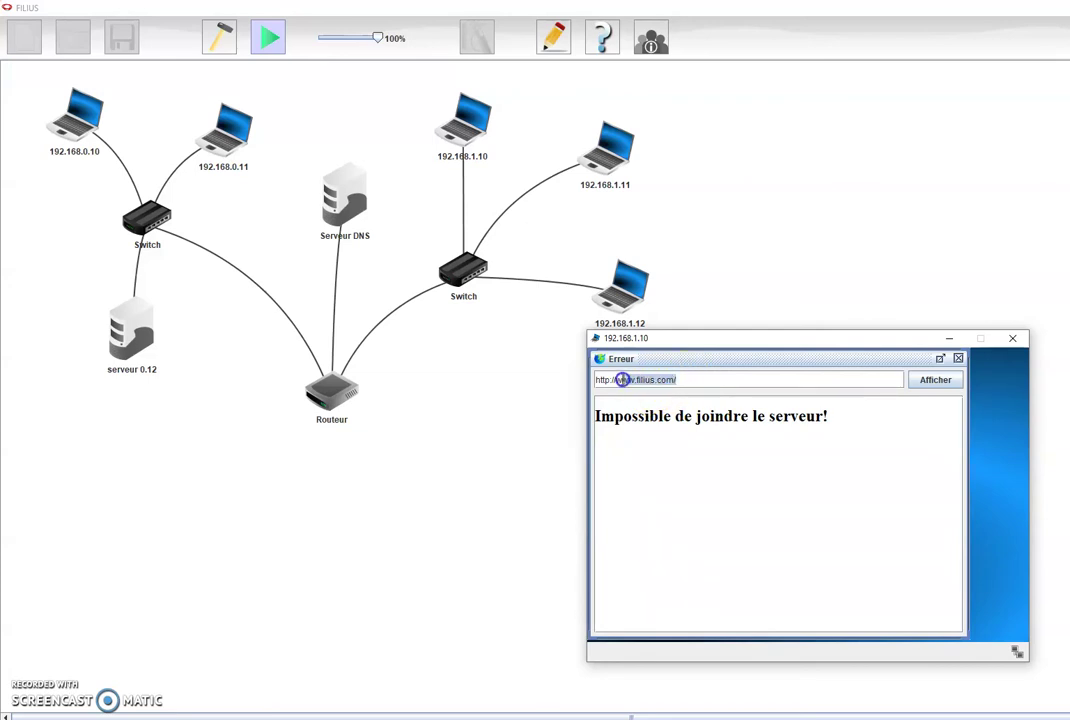
left_click_drag(612, 376, 678, 386)
key("BackSpace")
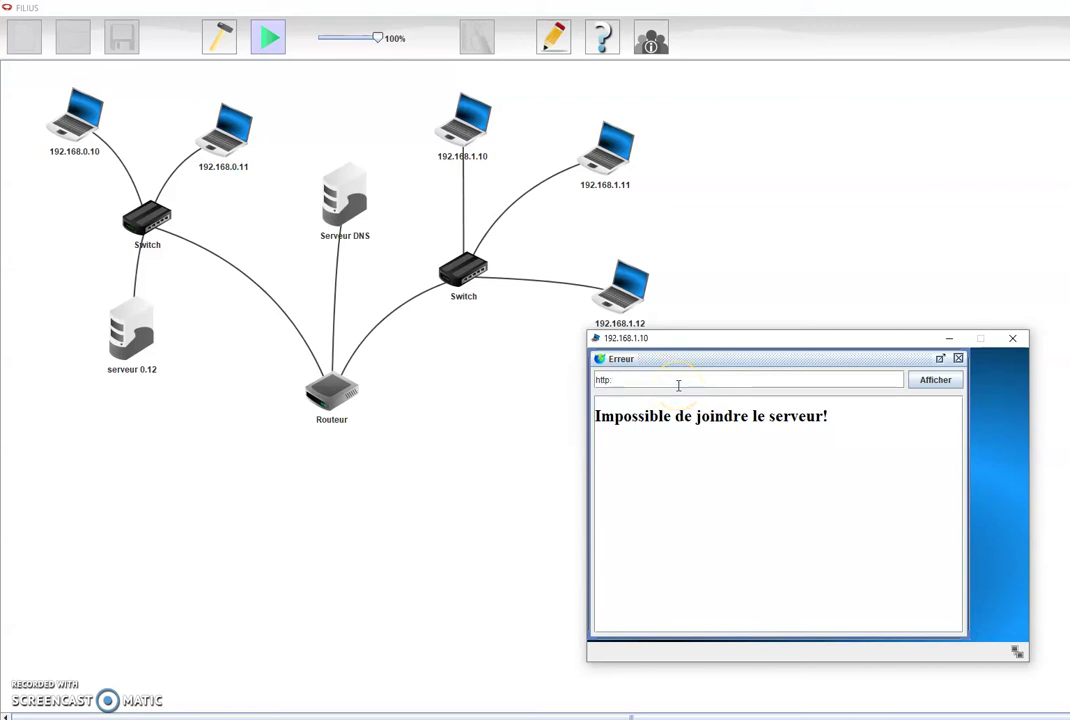
type("//www.filius.com/")
left_click(933, 381)
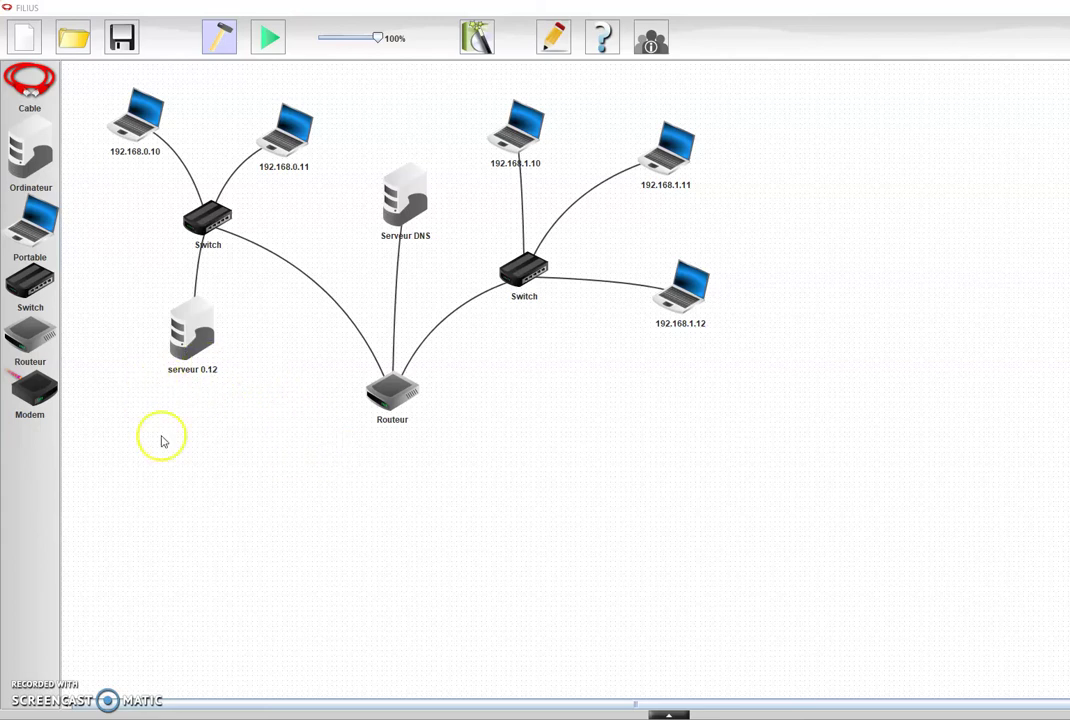
Set the DNS server of laptop 192.168.1.10 to 192.168.2.10 in design mode.
left_click(508, 127)
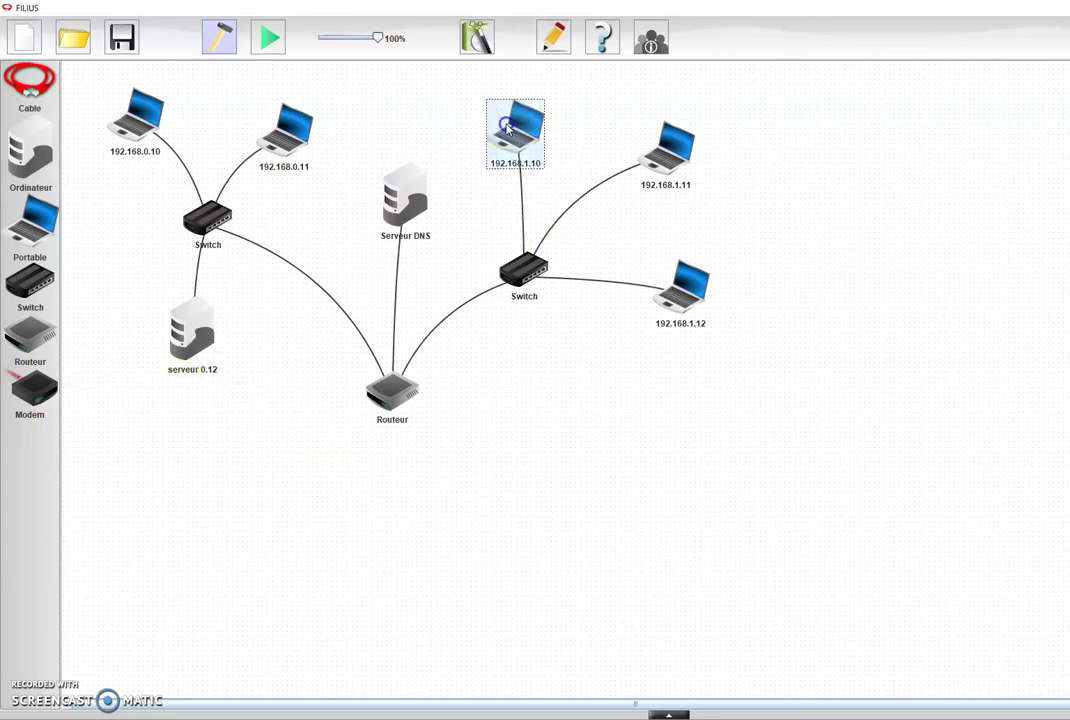
double_click(508, 127)
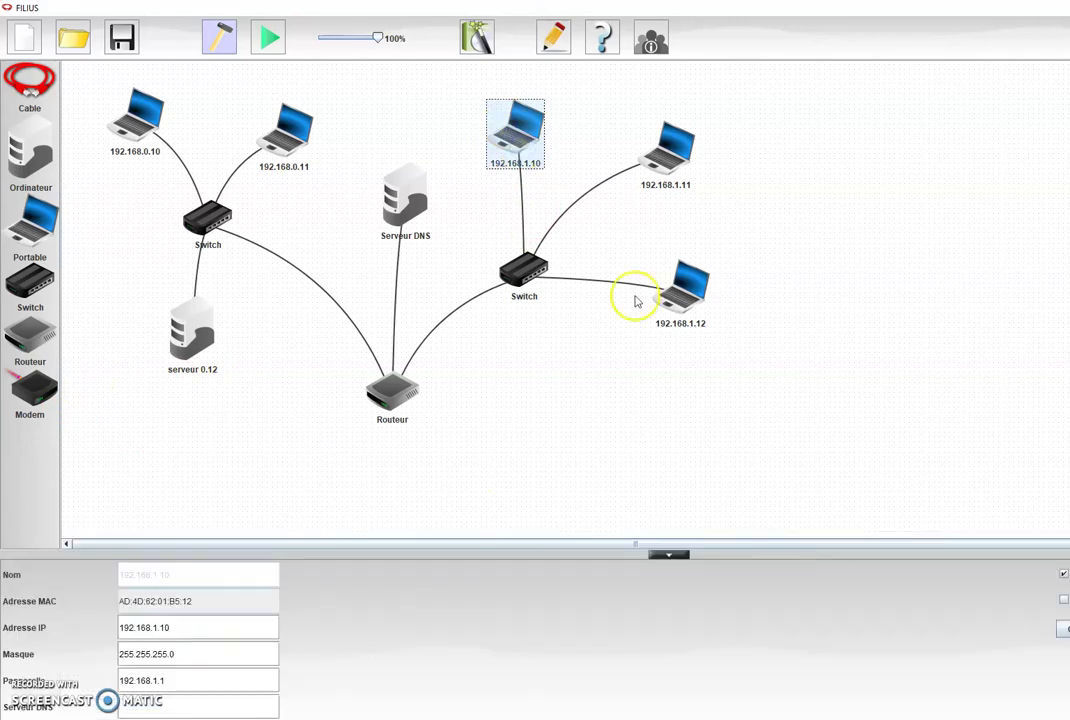
left_click(588, 343)
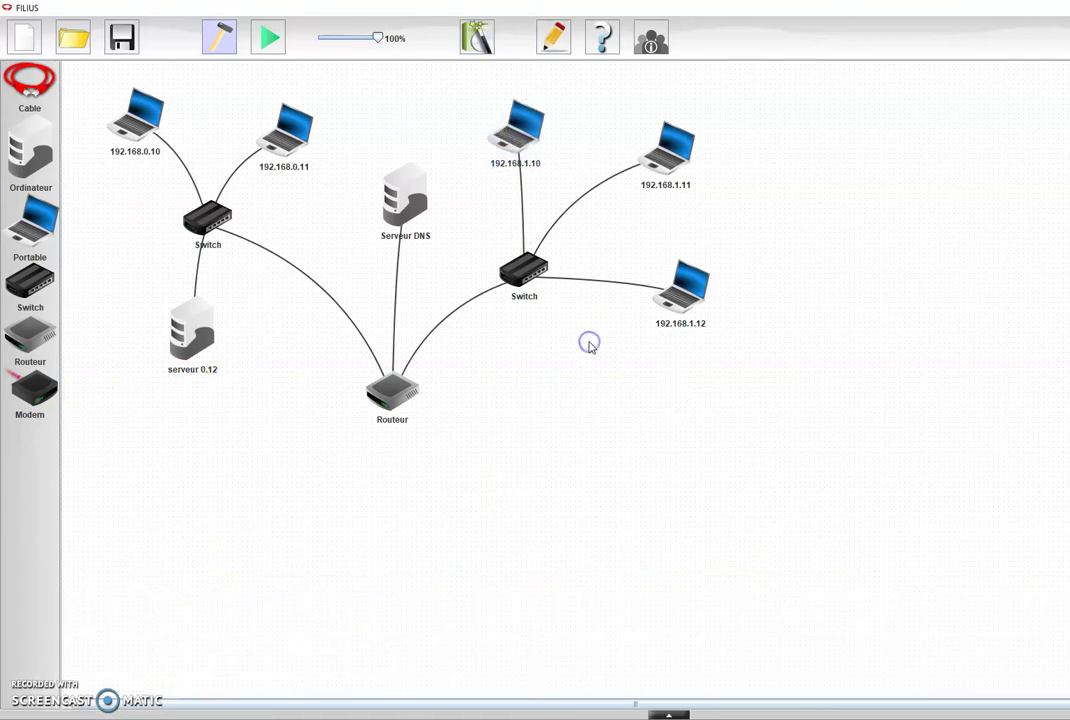
double_click(533, 157)
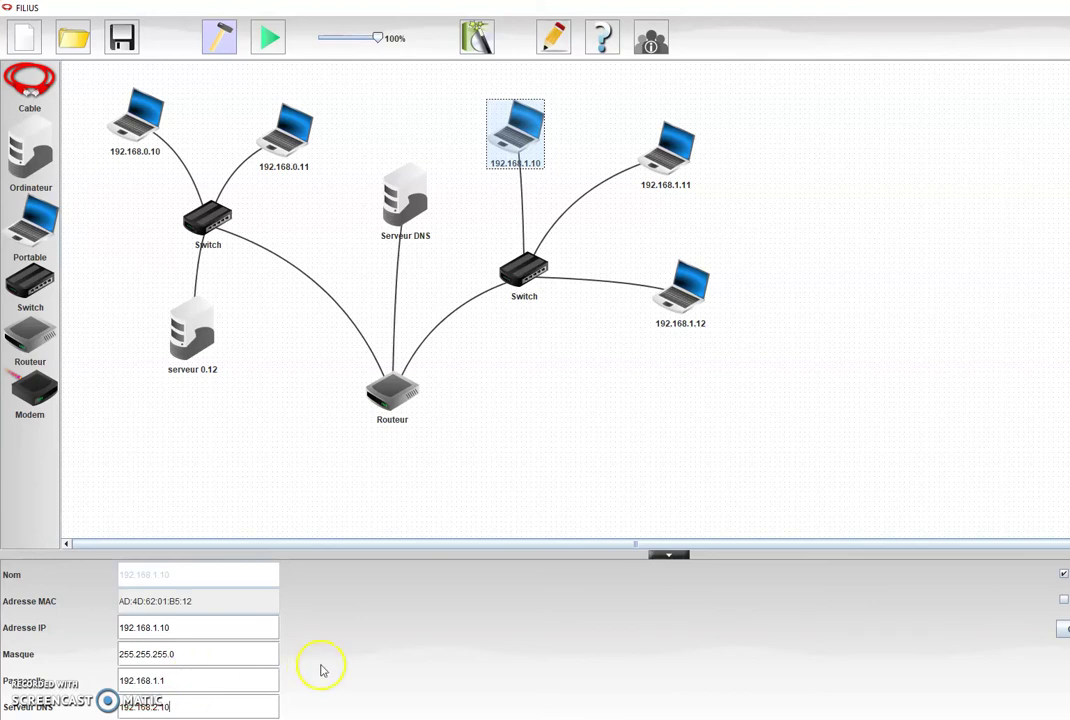
left_click(239, 477)
left_click(520, 146)
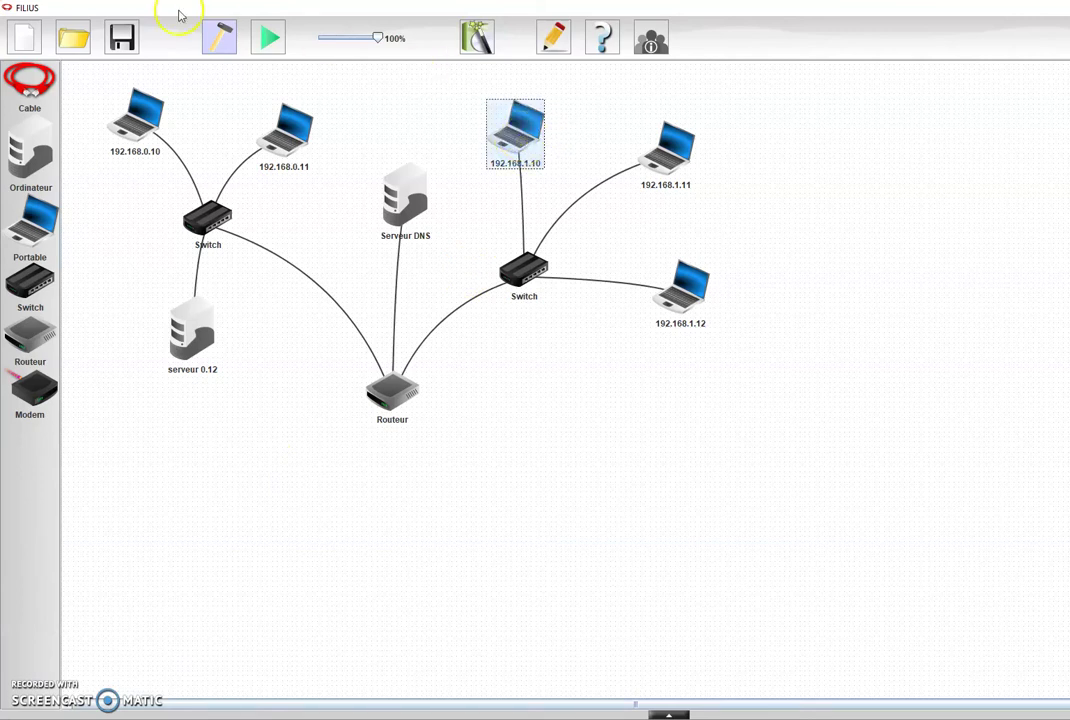
Start simulation mode and open the desktop of laptop 192.168.1.10, placing its window clear of the laptop icon.
left_click(268, 38)
left_click(455, 132)
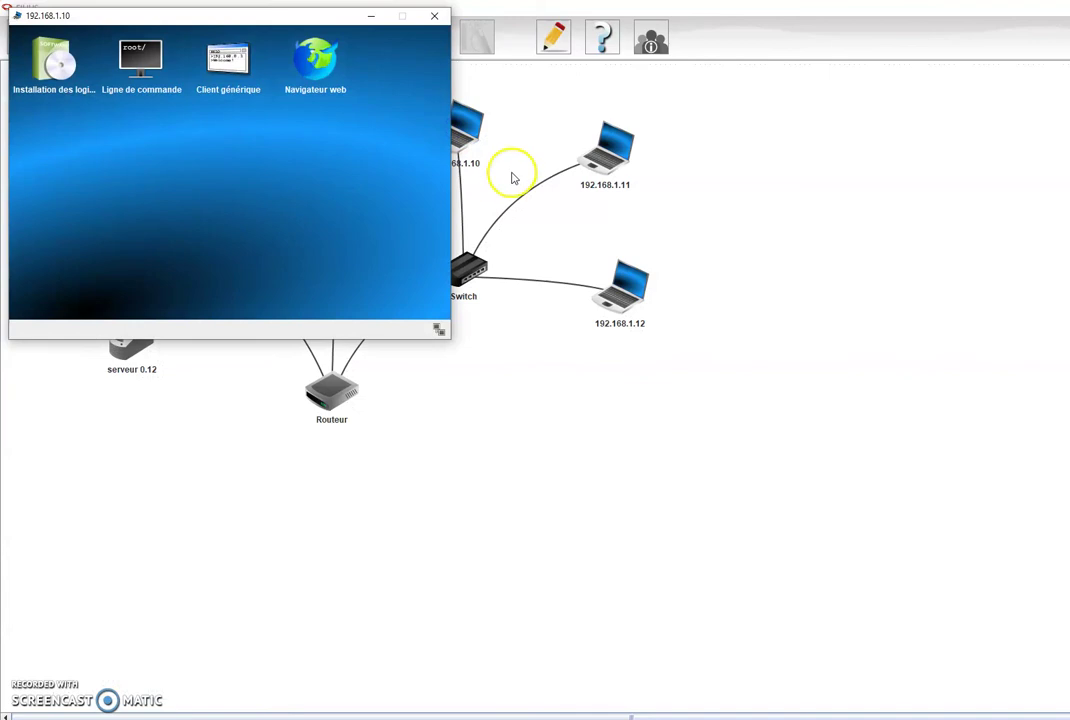
left_click_drag(229, 12, 743, 211)
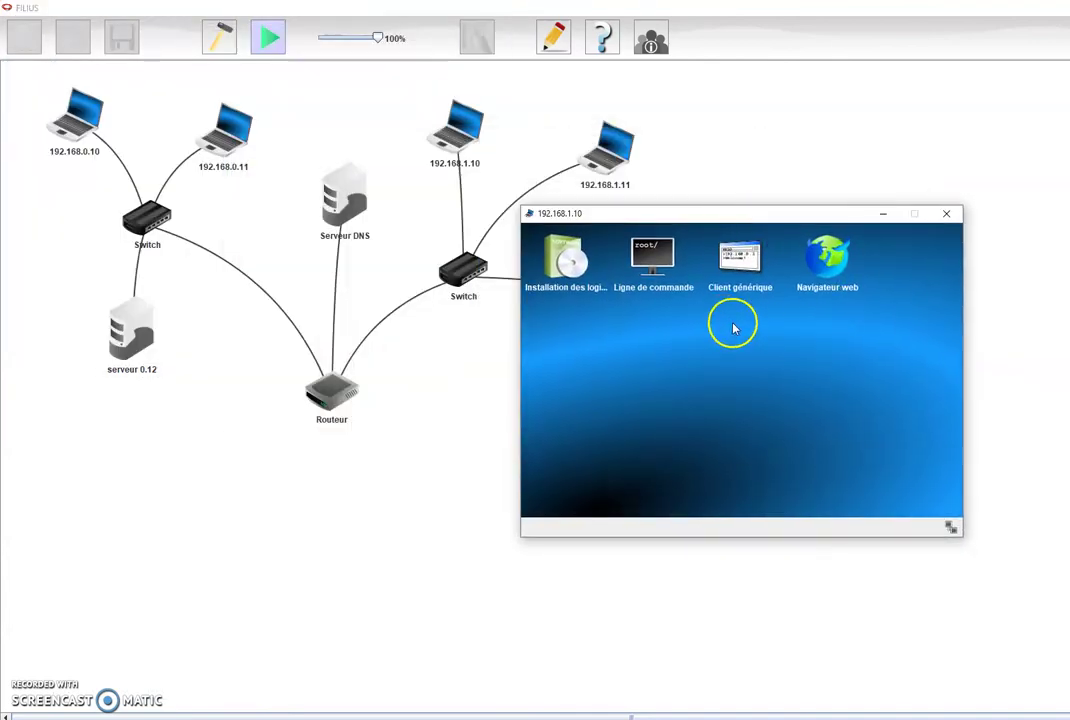
left_click(745, 262)
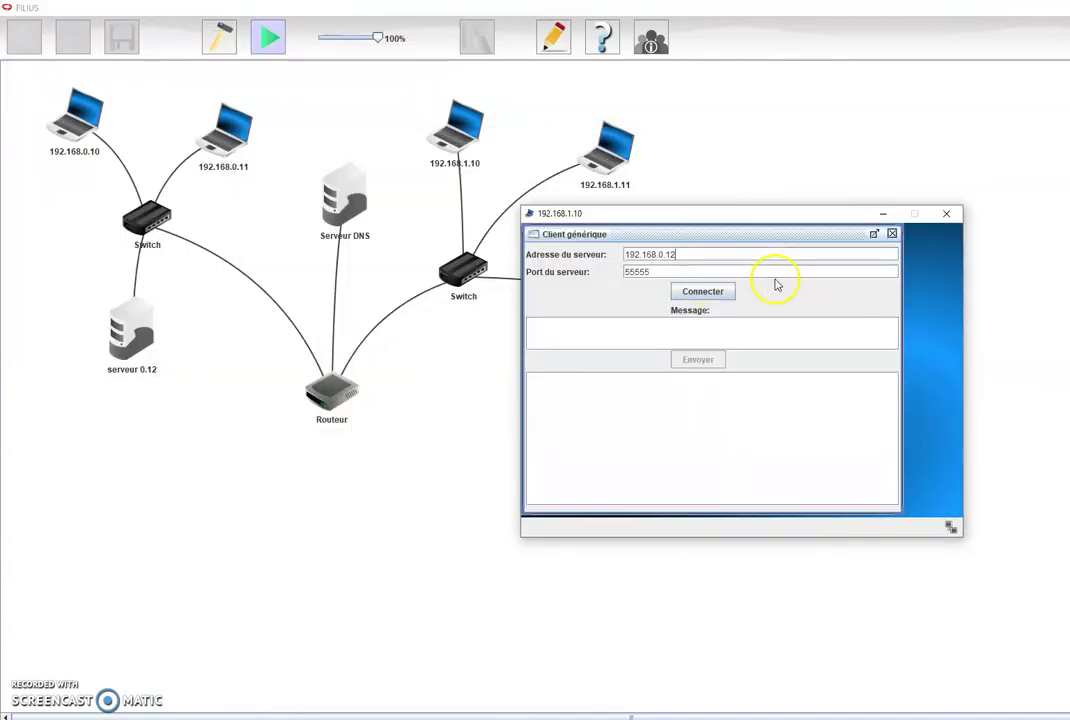
left_click(892, 233)
left_click(834, 264)
left_click(555, 254)
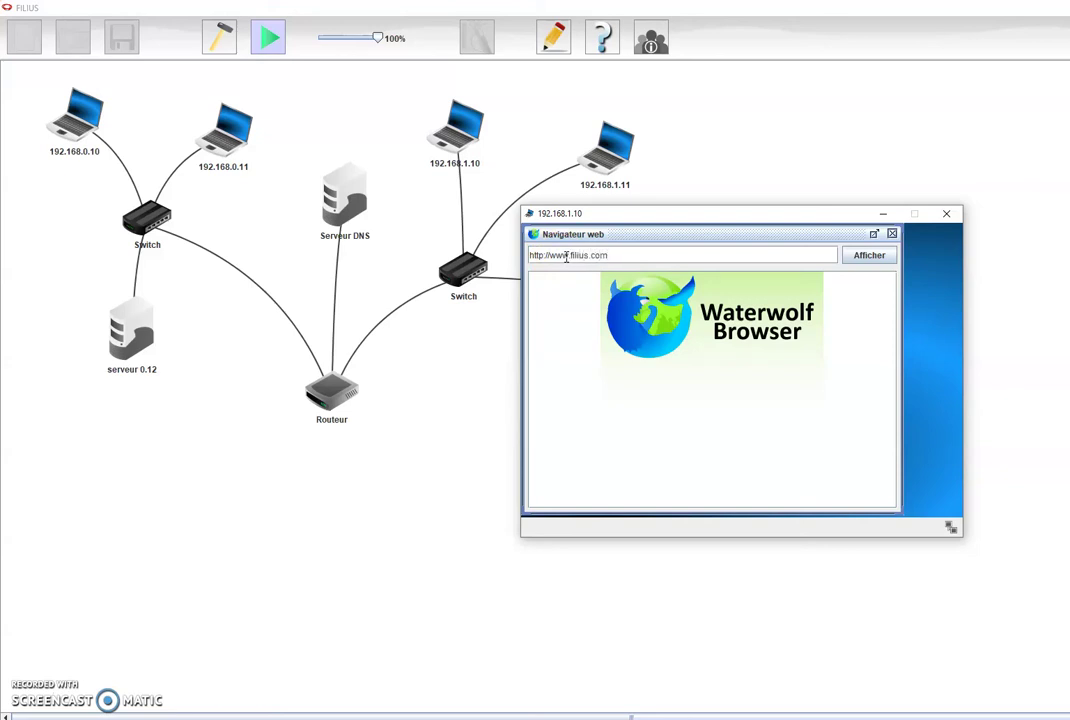
left_click(888, 258)
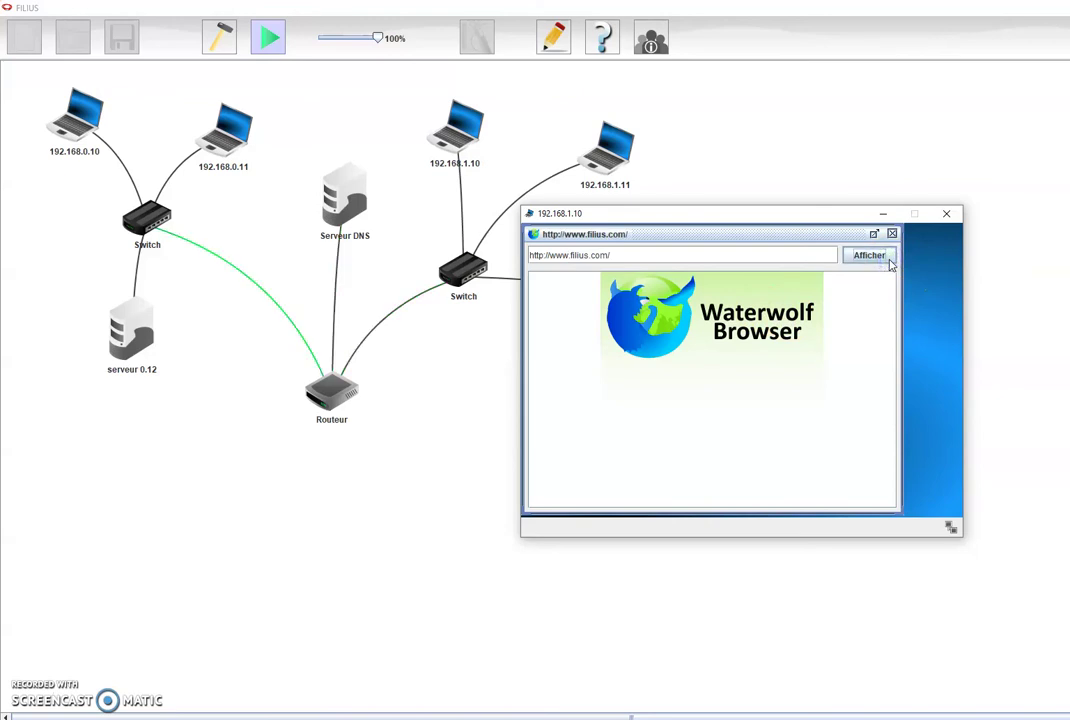
left_click(674, 305)
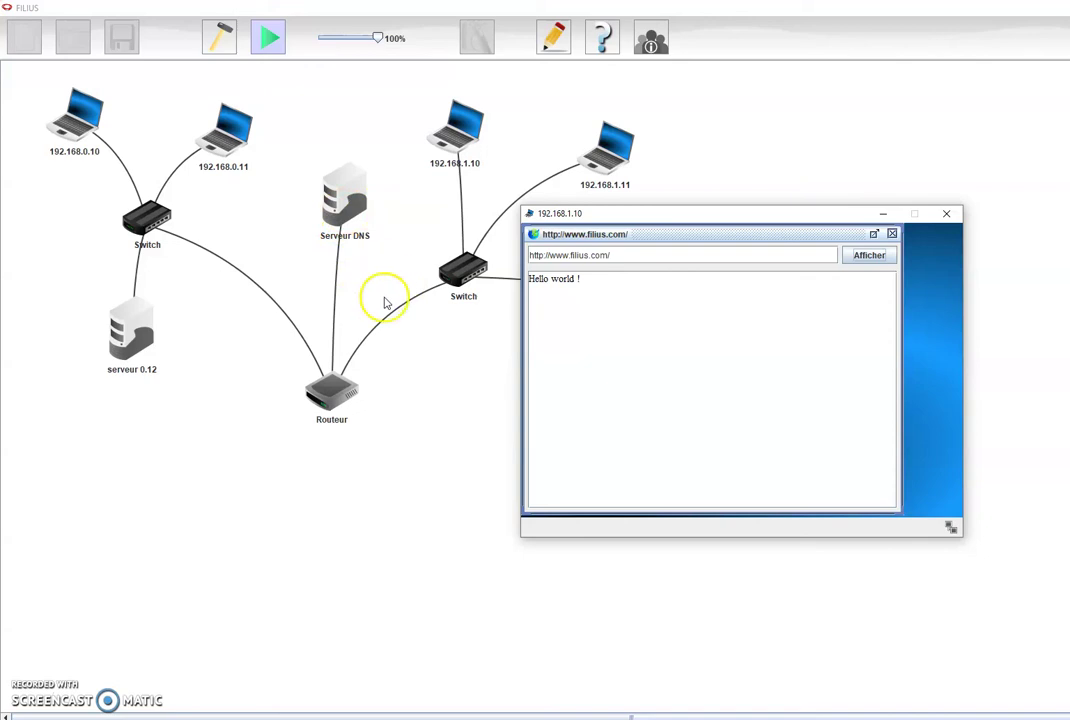
mouse_move(341, 221)
mouse_move(142, 362)
left_click(655, 370)
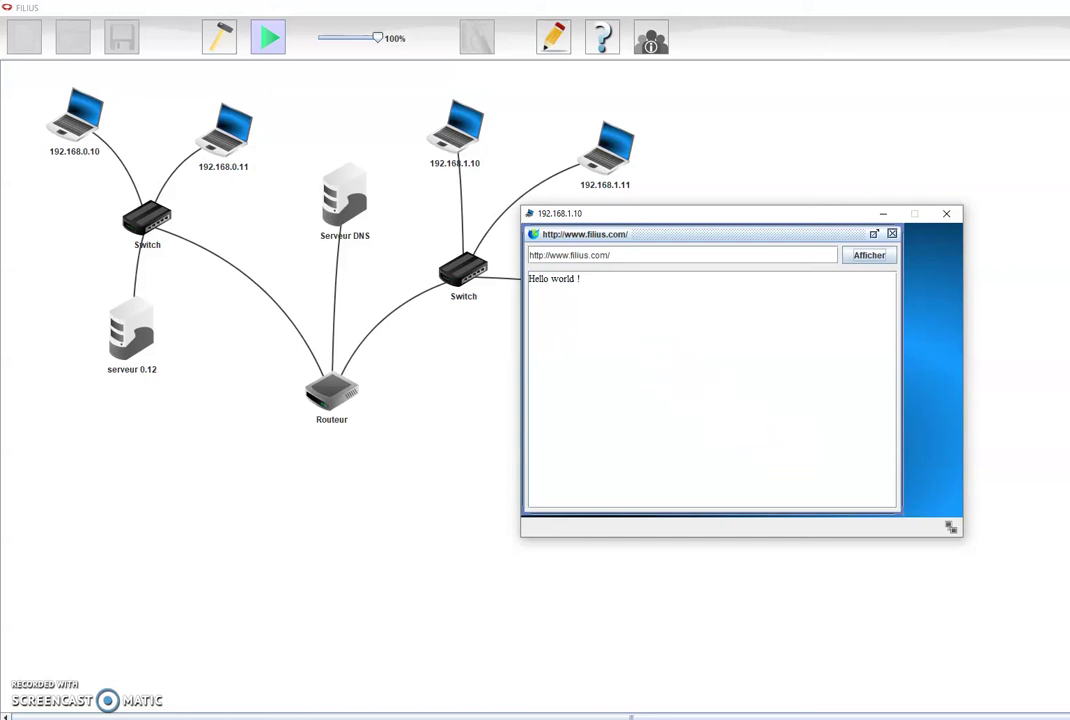